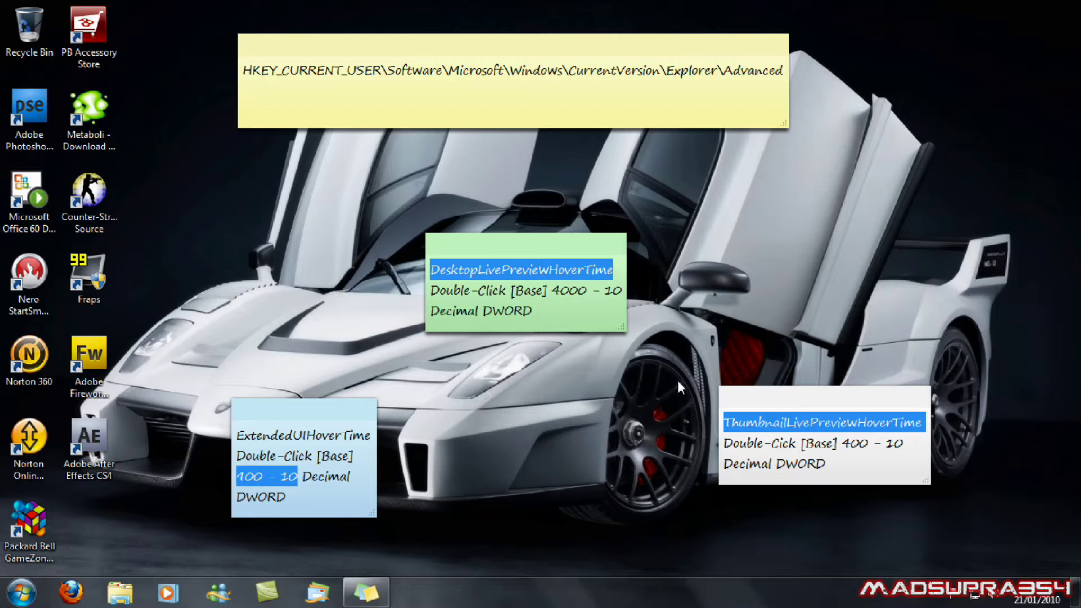
Search the Start menu for 'regedit' and launch Registry Editor from the result.
mouse_move(387, 602)
mouse_move(1076, 594)
left_click(18, 598)
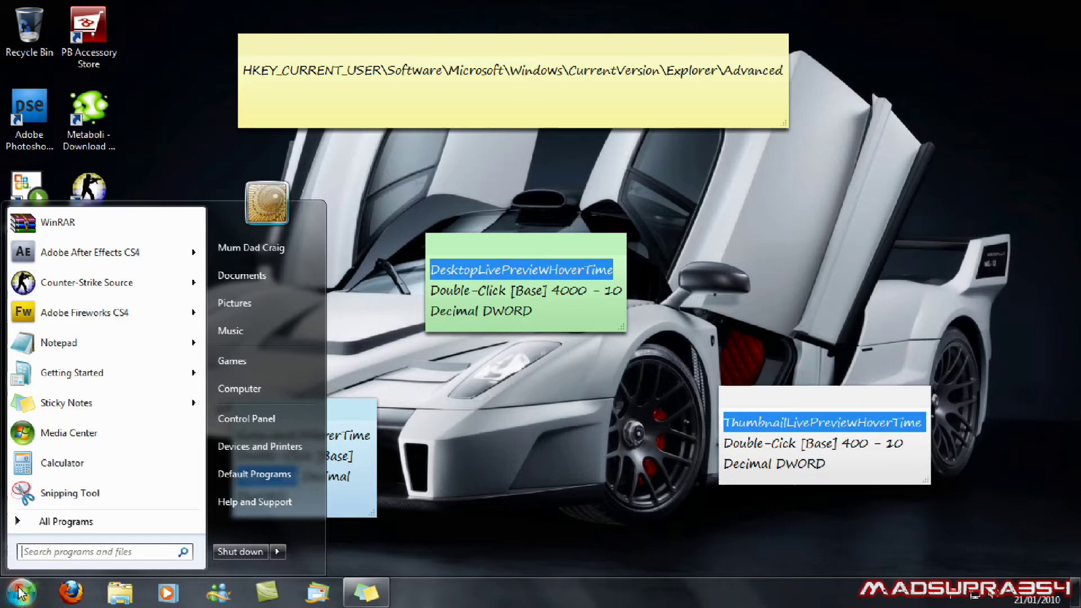
type("re")
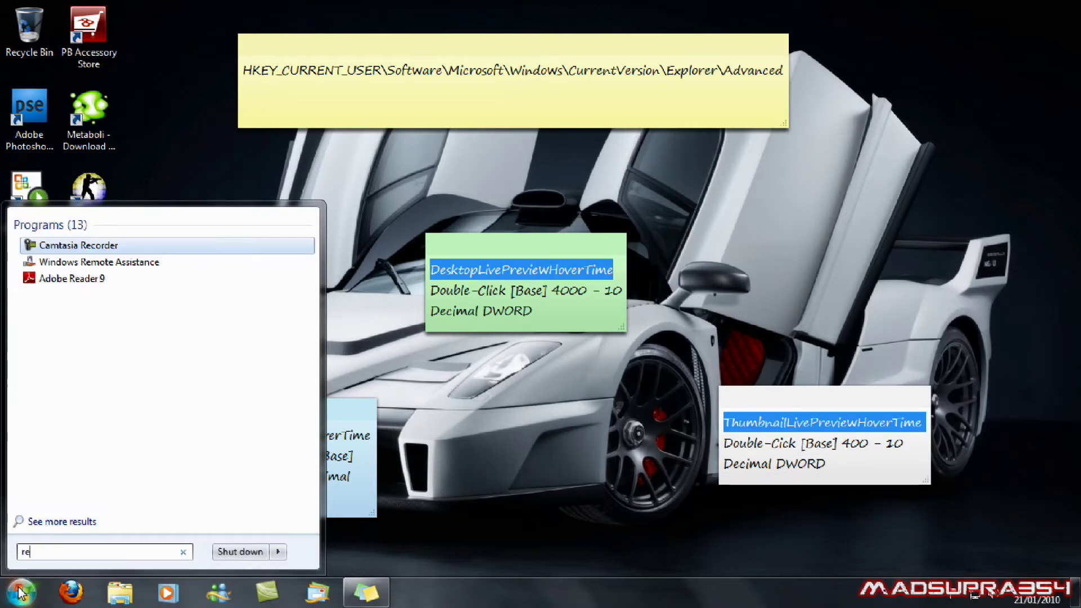
type("d")
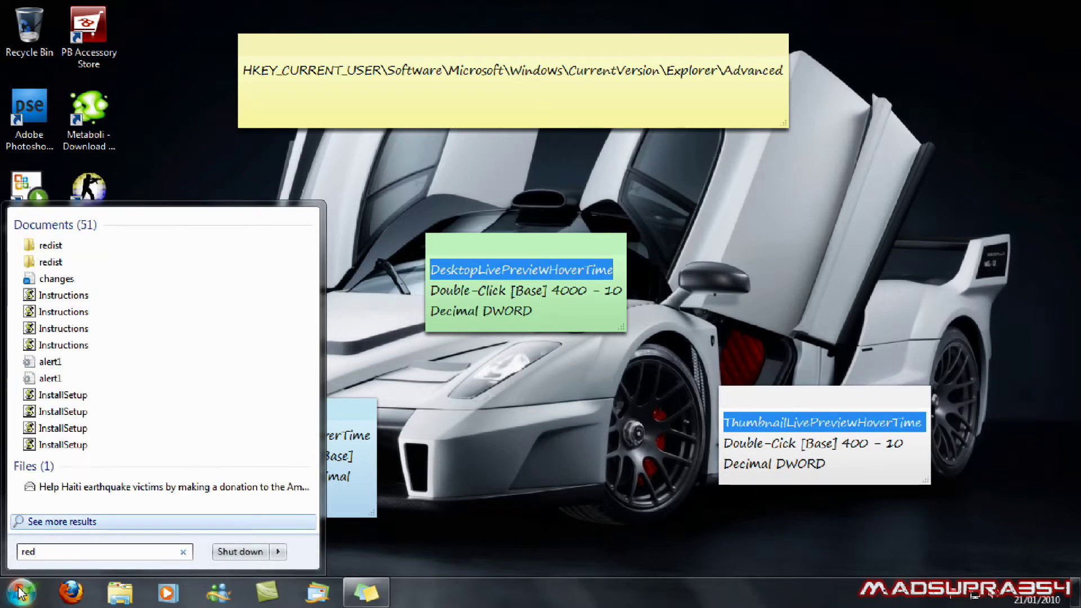
key("BackSpace")
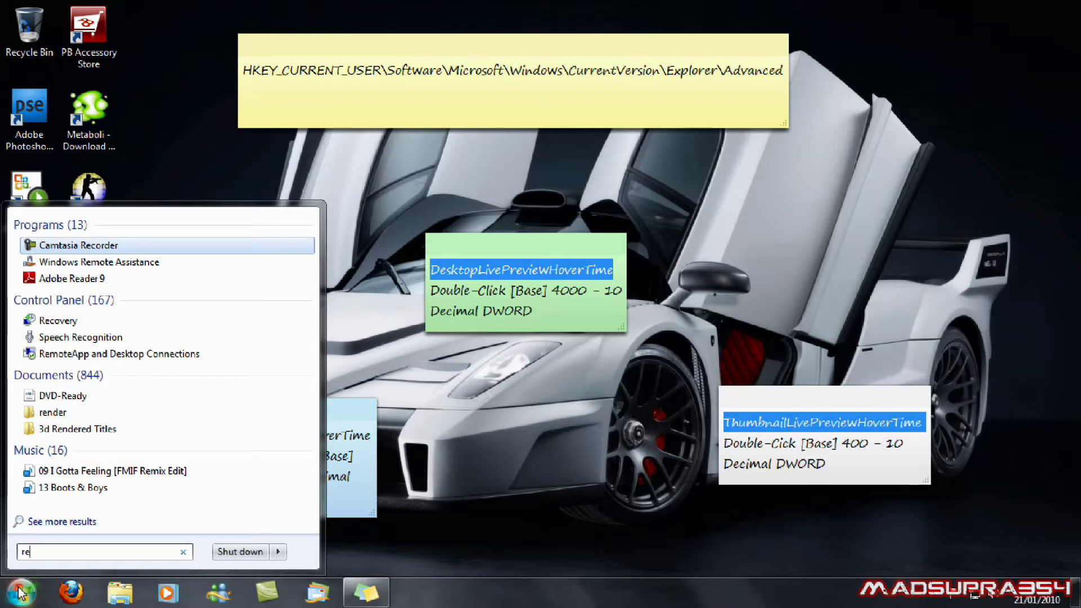
type("gedi")
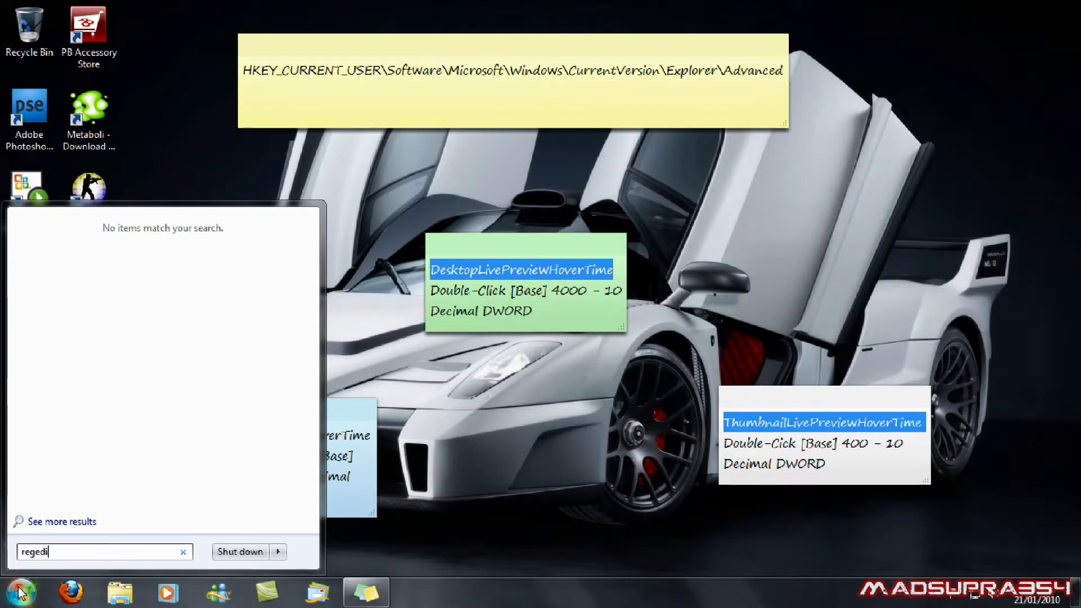
type("t")
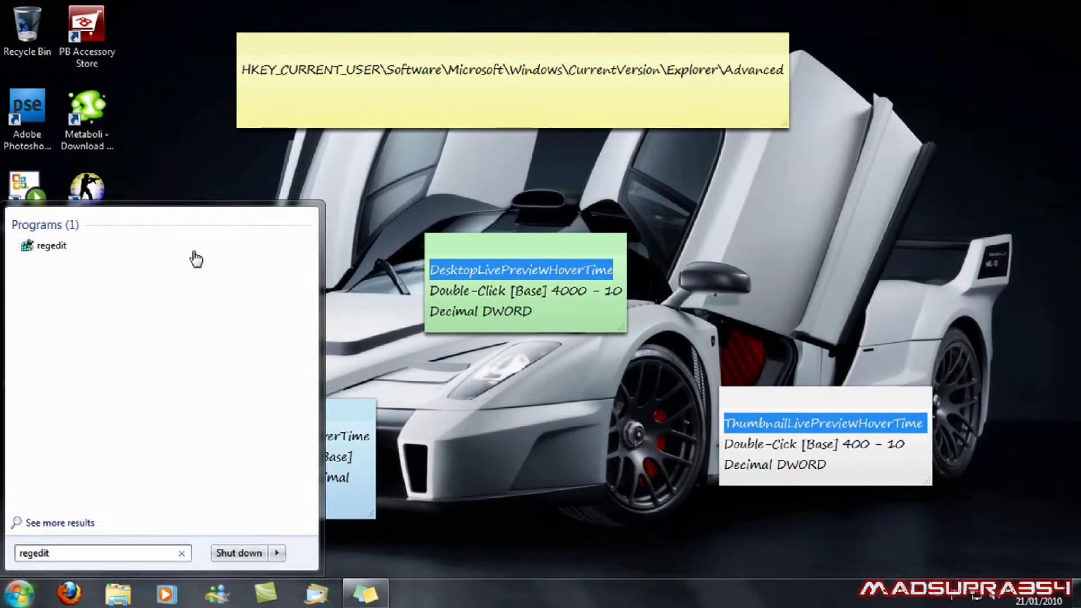
left_click(194, 248)
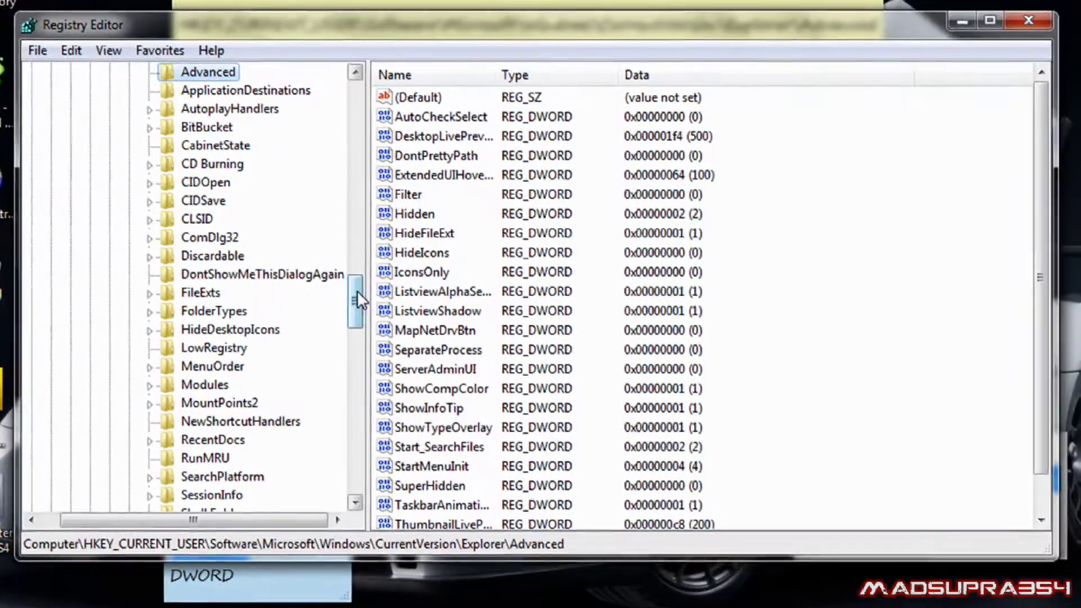
Collapse the expanded registry tree, Explorer through Software, back to HKEY_CURRENT_USER.
left_click_drag(357, 291, 356, 255)
left_click(147, 349)
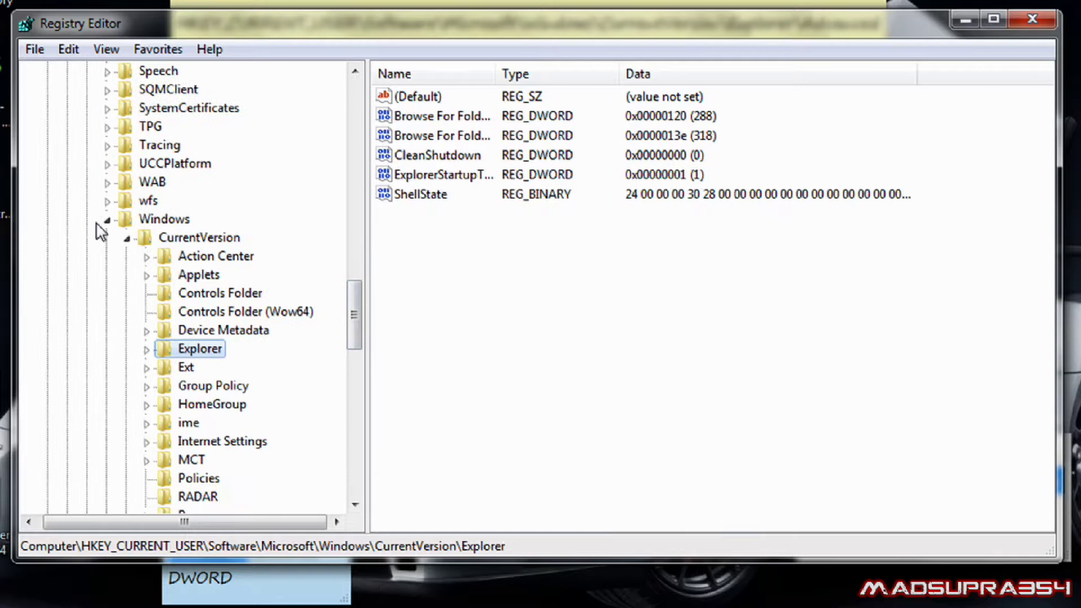
left_click(127, 238)
left_click(107, 220)
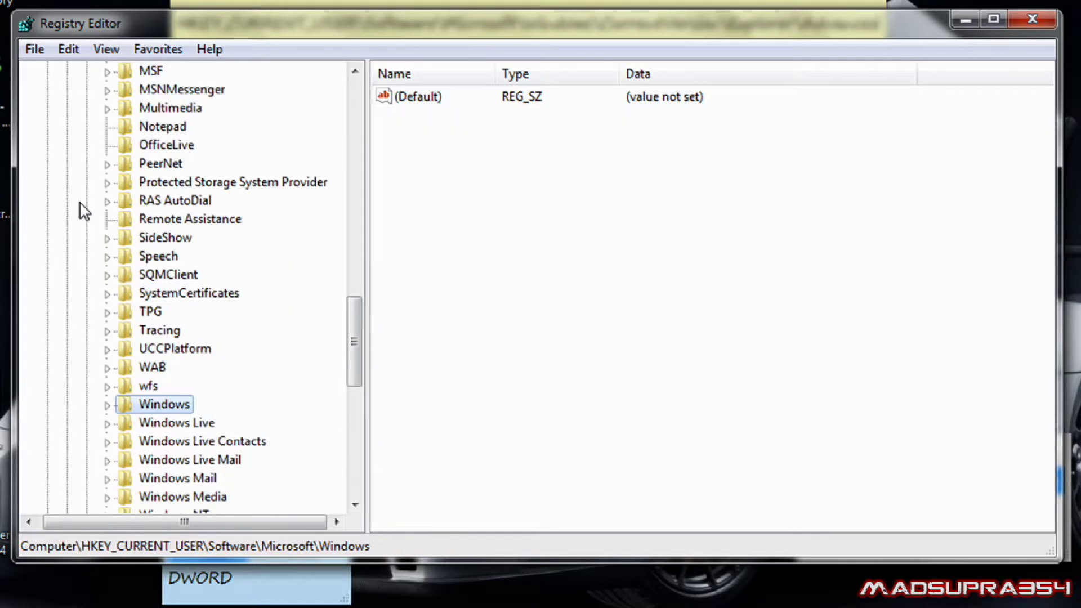
scroll(82, 210, "up", 12)
left_click(88, 424)
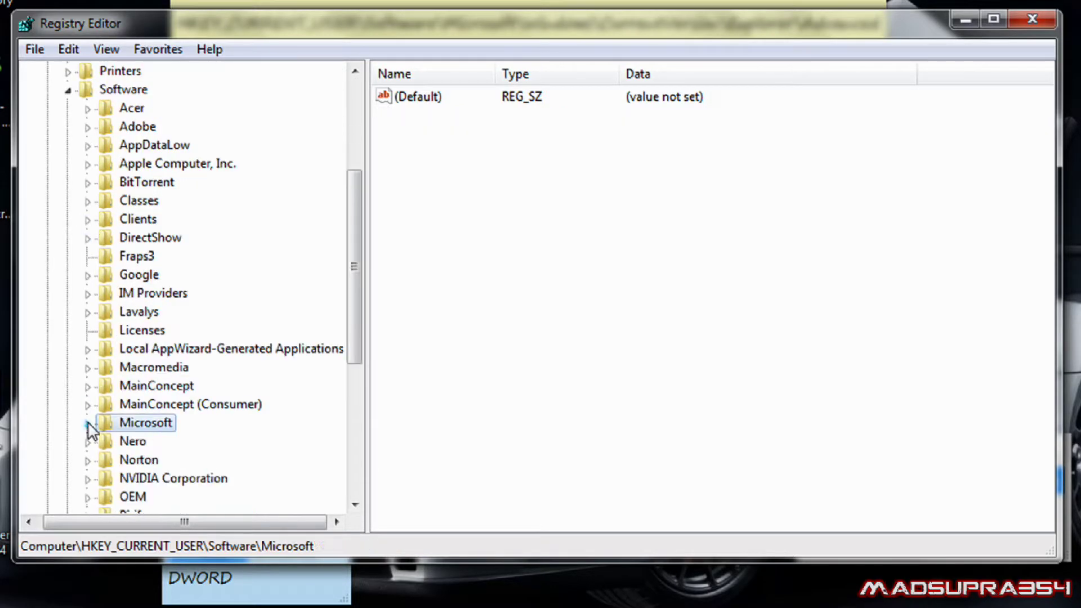
left_click(67, 90)
left_click(53, 108)
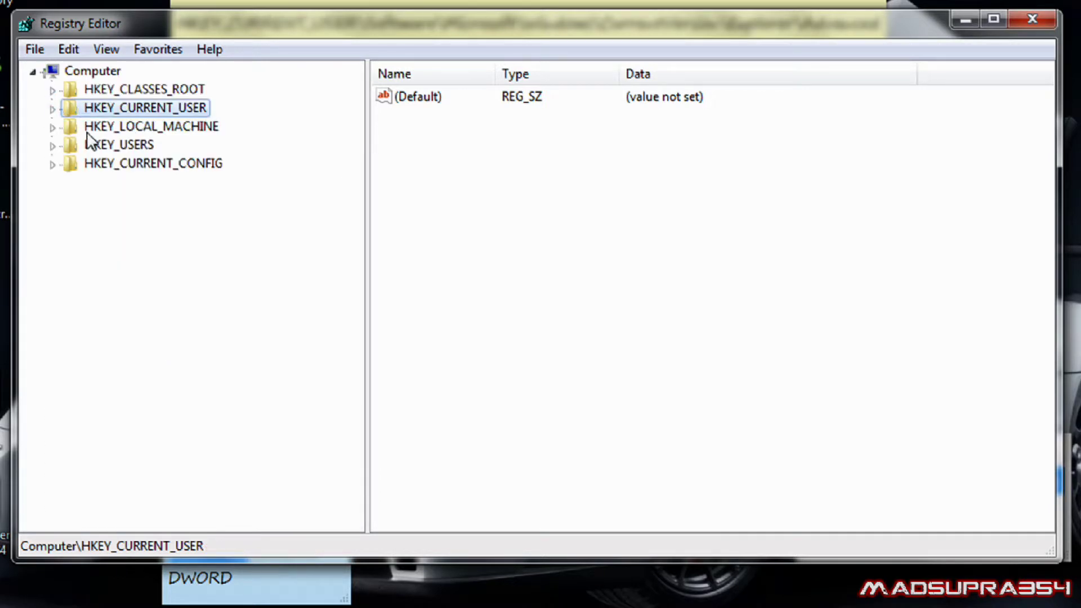
Expand HKEY_CURRENT_USER, then Software, then Microsoft.
left_click(52, 109)
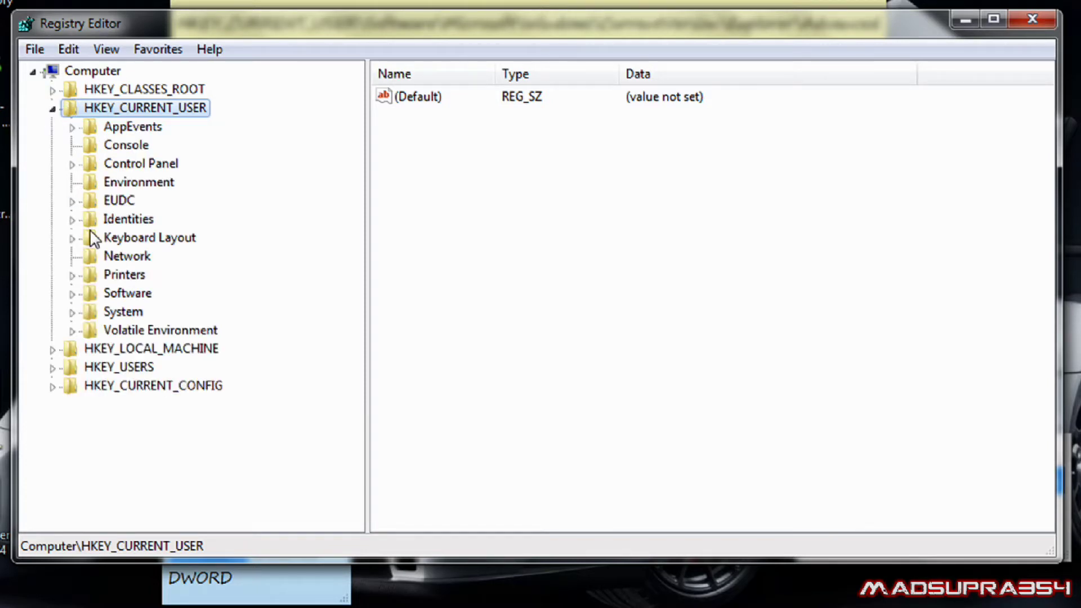
left_click(72, 294)
scroll(76, 302, "down", 5)
scroll(74, 302, "up", 2)
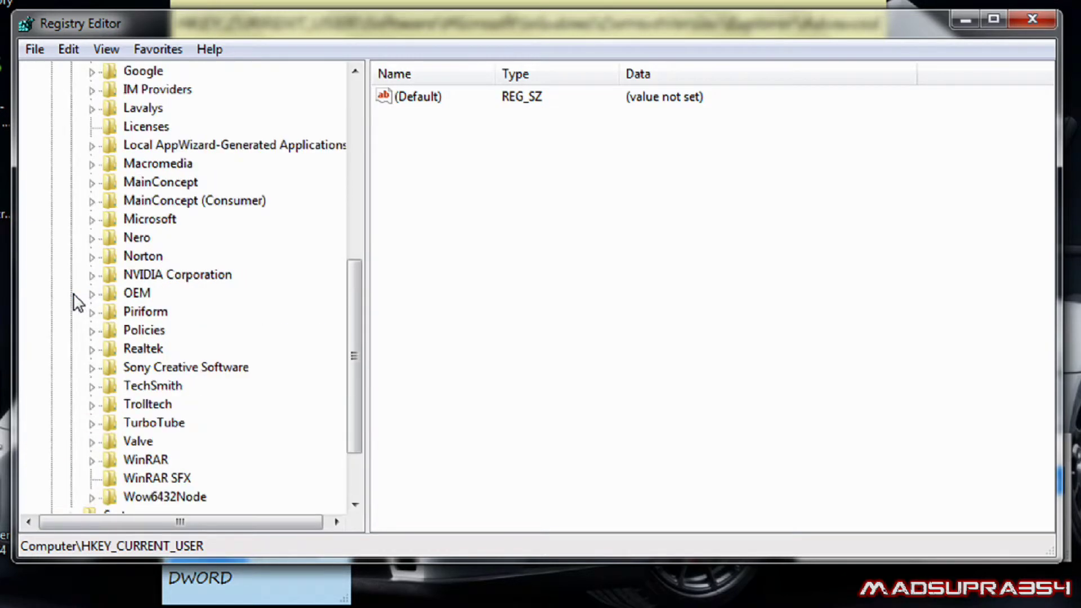
left_click(91, 219)
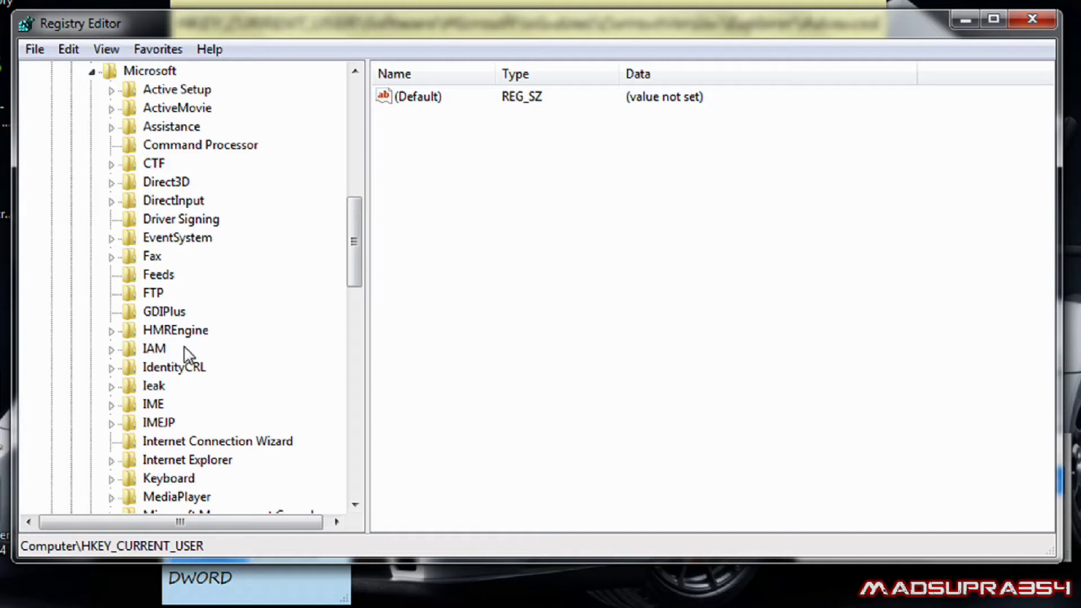
Expand Windows, CurrentVersion and Explorer to reveal the Advanced subkey.
scroll(186, 355, "down", 2)
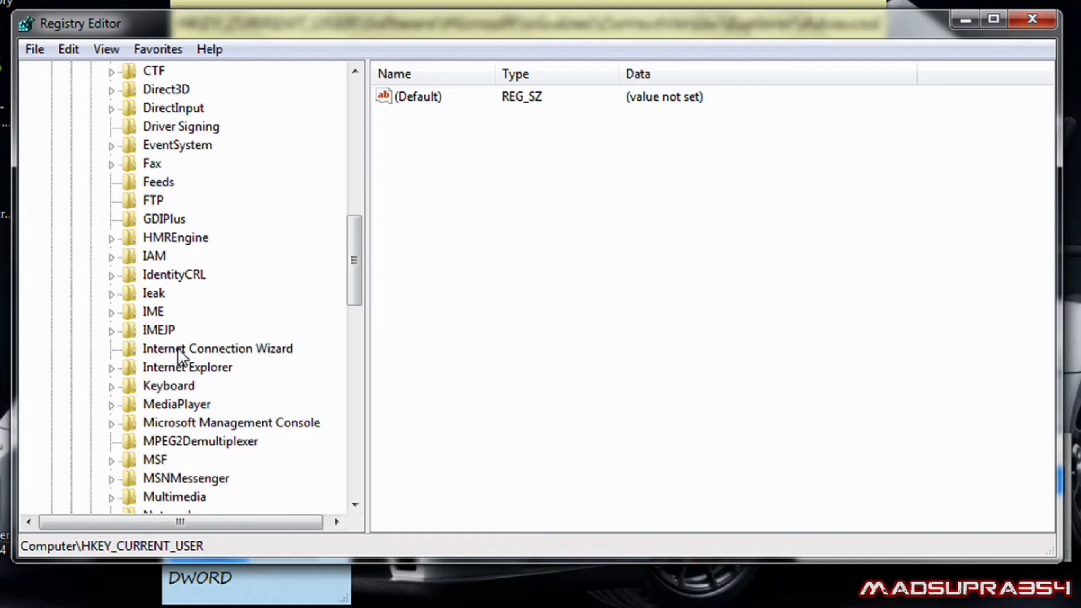
scroll(141, 358, "down", 2)
scroll(129, 397, "down", 2)
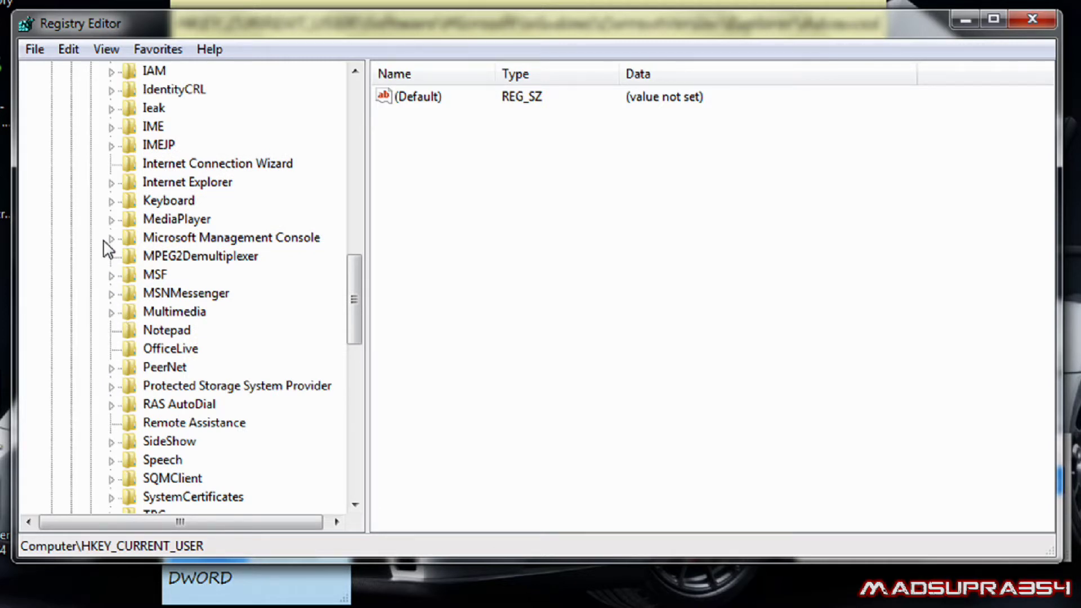
scroll(107, 242, "down", 2)
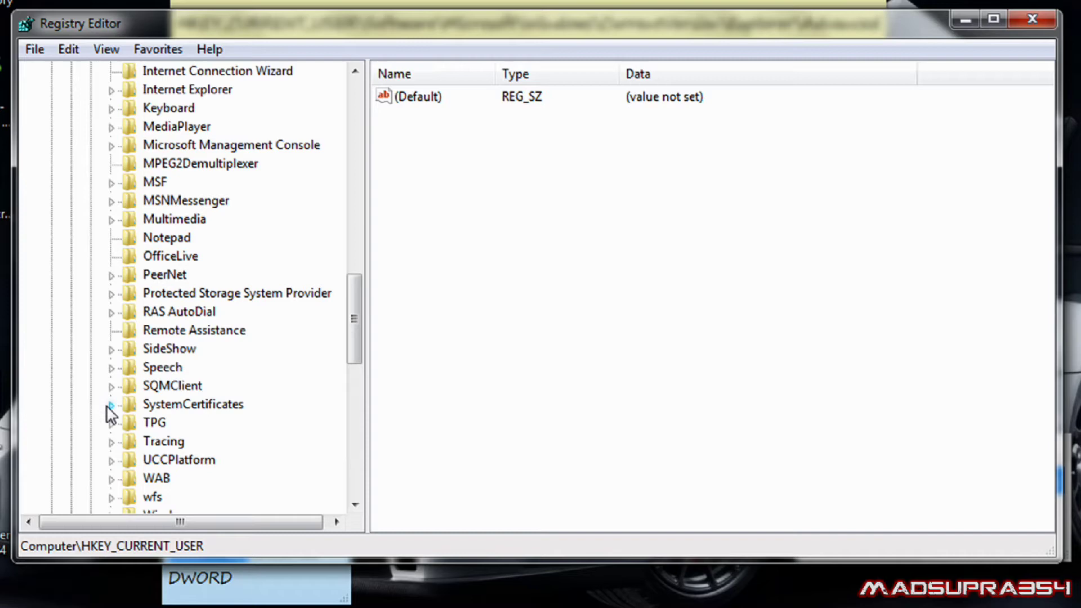
scroll(109, 413, "down", 5)
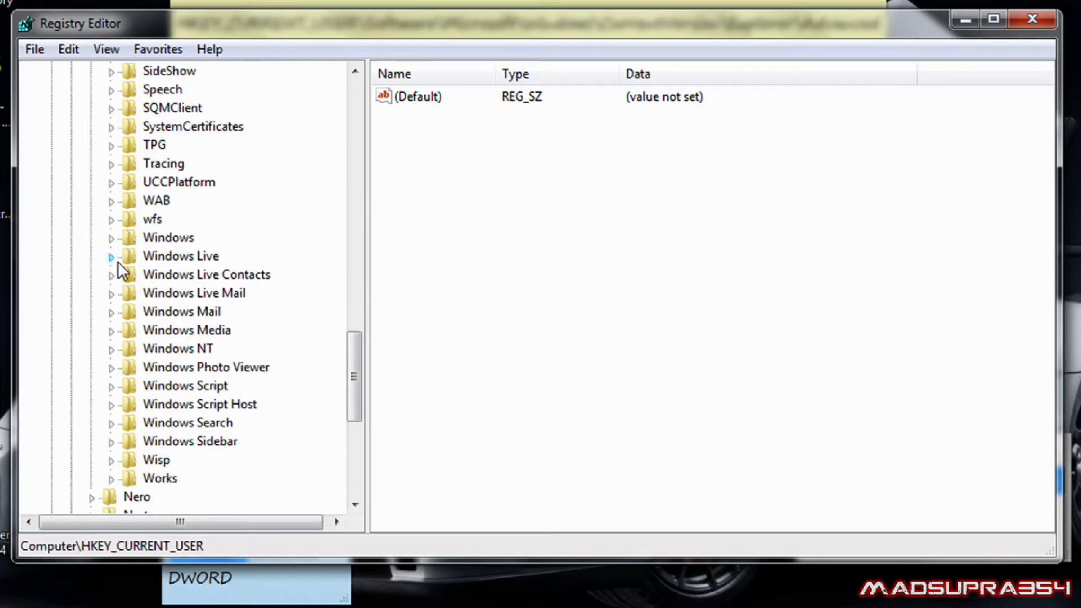
left_click(111, 238)
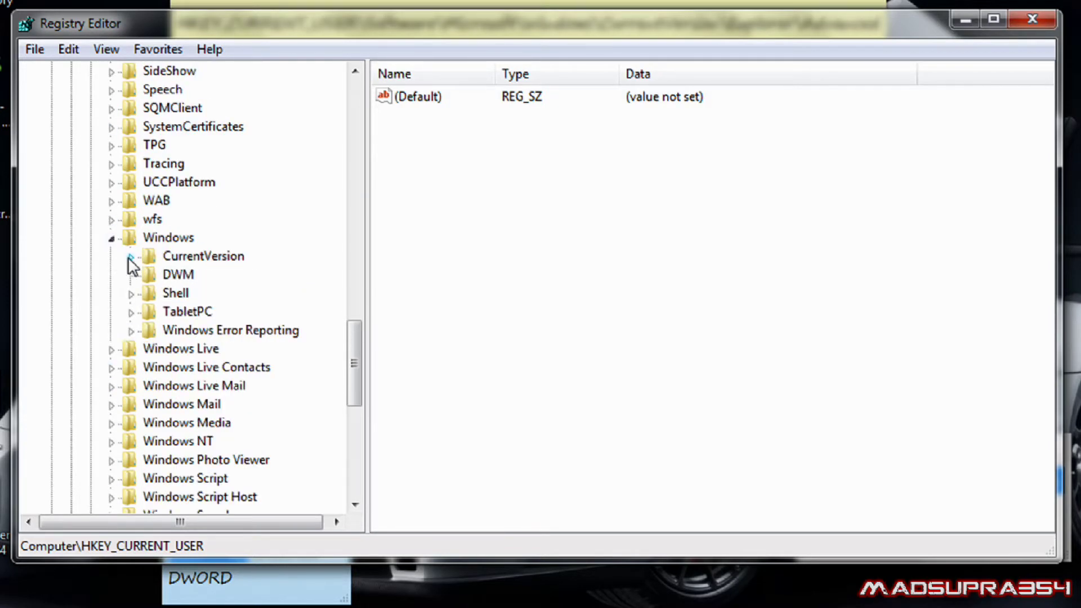
left_click(130, 258)
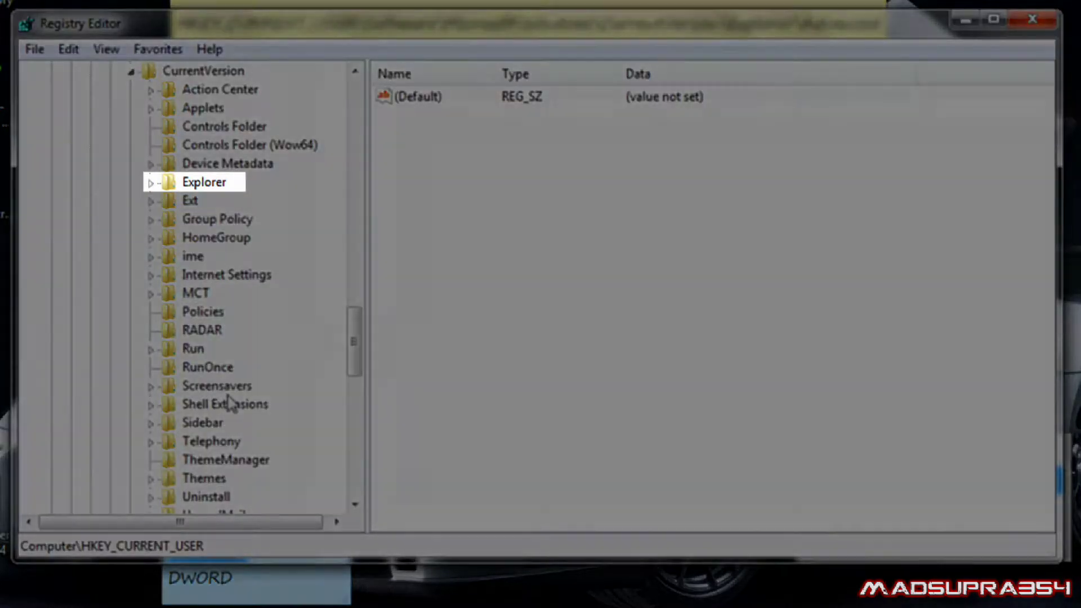
scroll(229, 403, "down", 2)
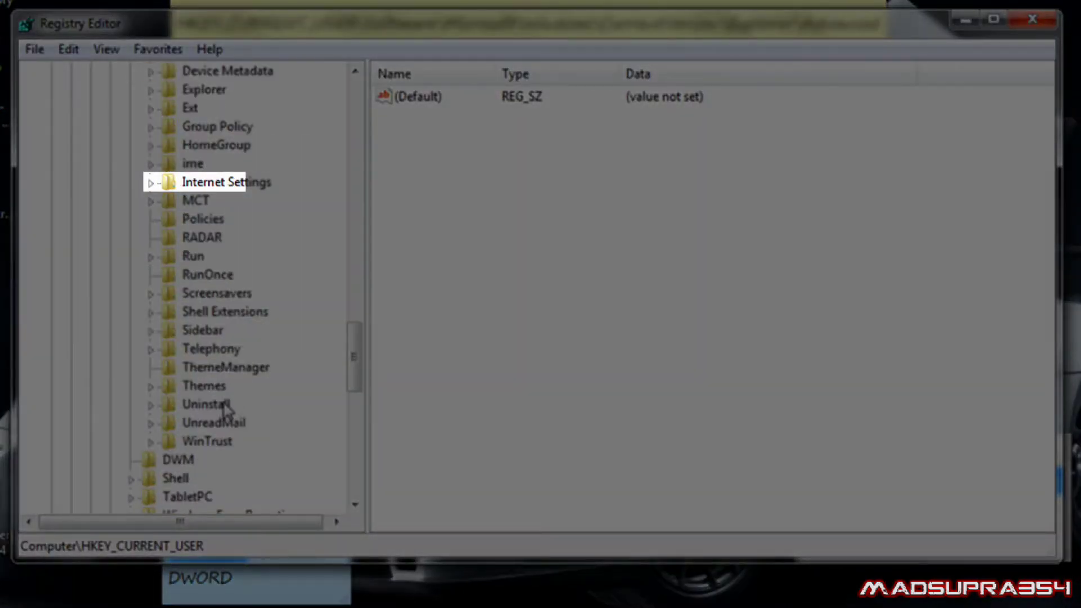
scroll(225, 408, "up", 2)
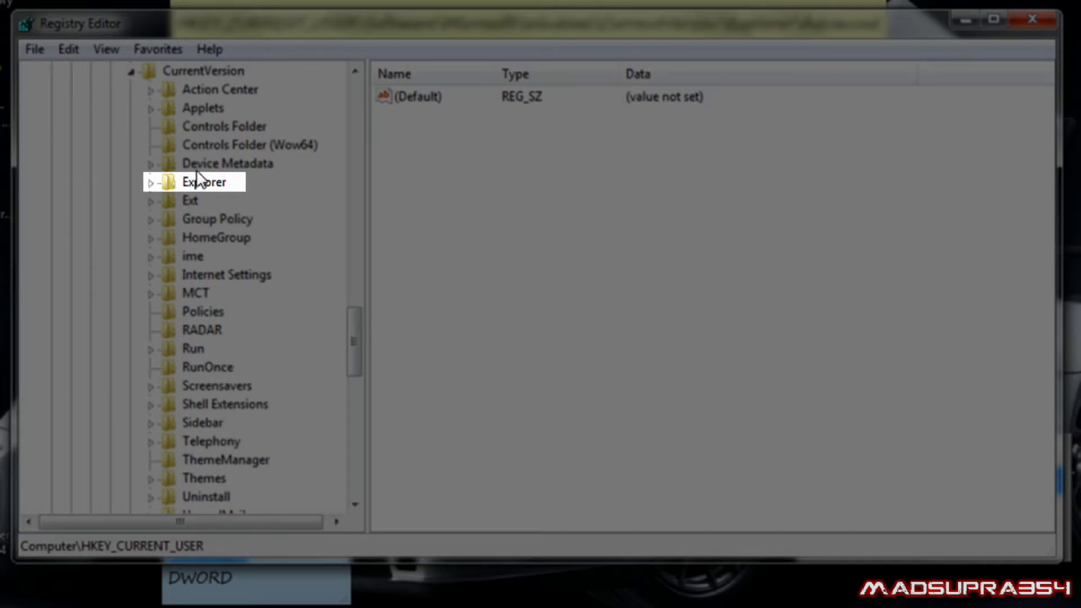
left_click(151, 184)
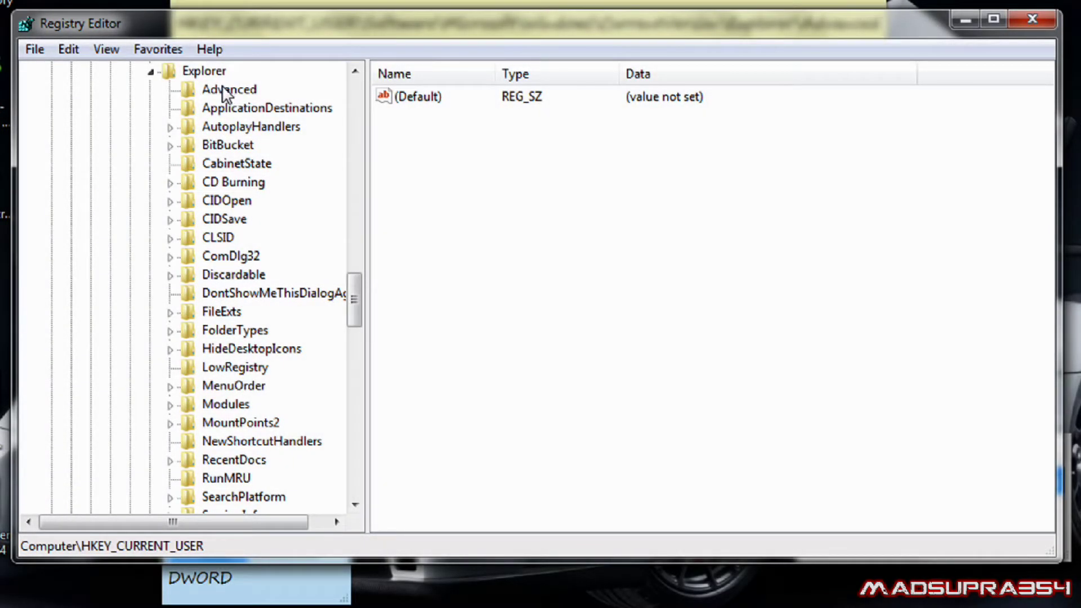
Select the Advanced key to list its values and make the editor window taller.
left_click(225, 91)
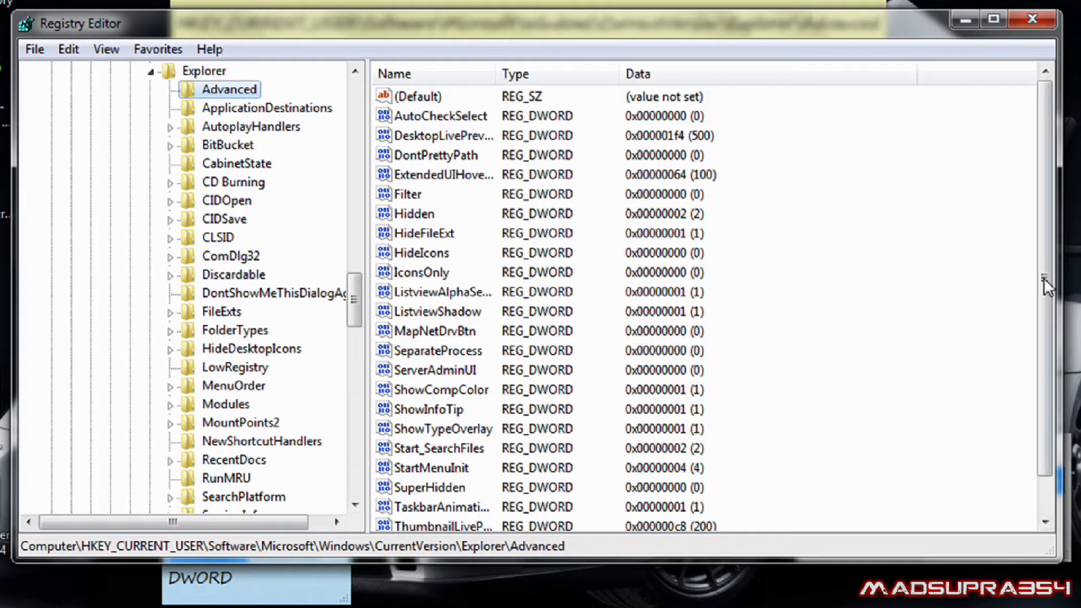
left_click_drag(1047, 289, 1047, 330)
left_click_drag(588, 557, 587, 591)
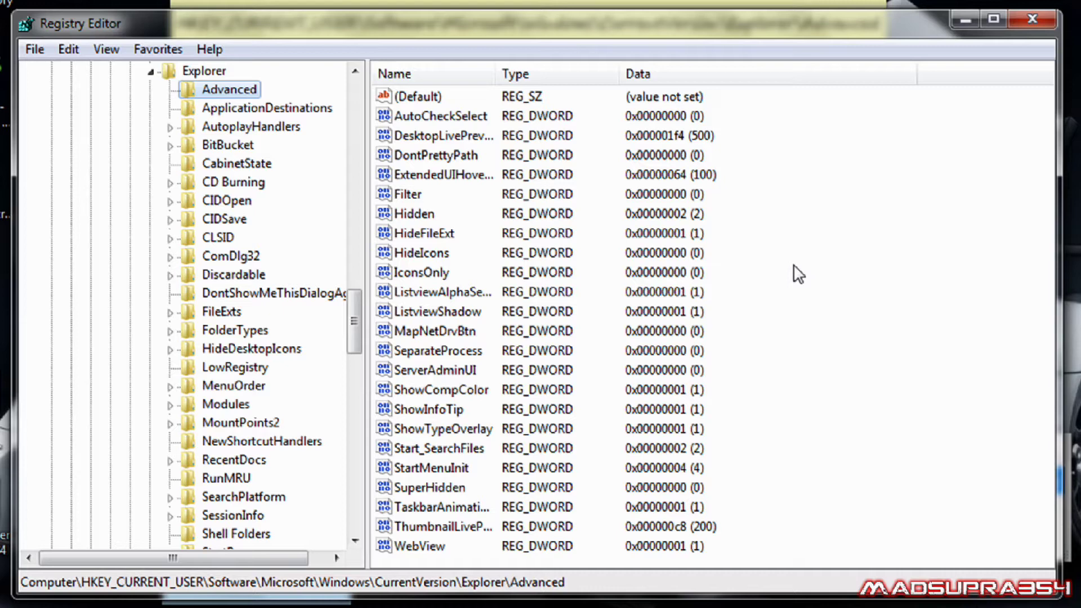
Add a new DWORD (32-bit) value, then copy DesktopLivePreviewHoverTime from its sticky note.
right_click(597, 289)
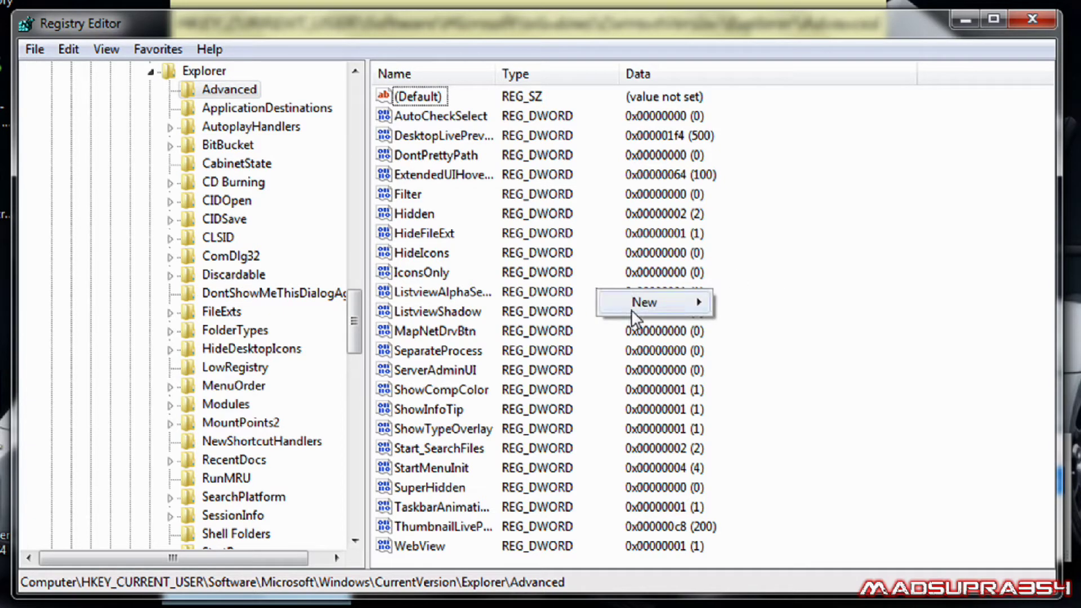
mouse_move(631, 309)
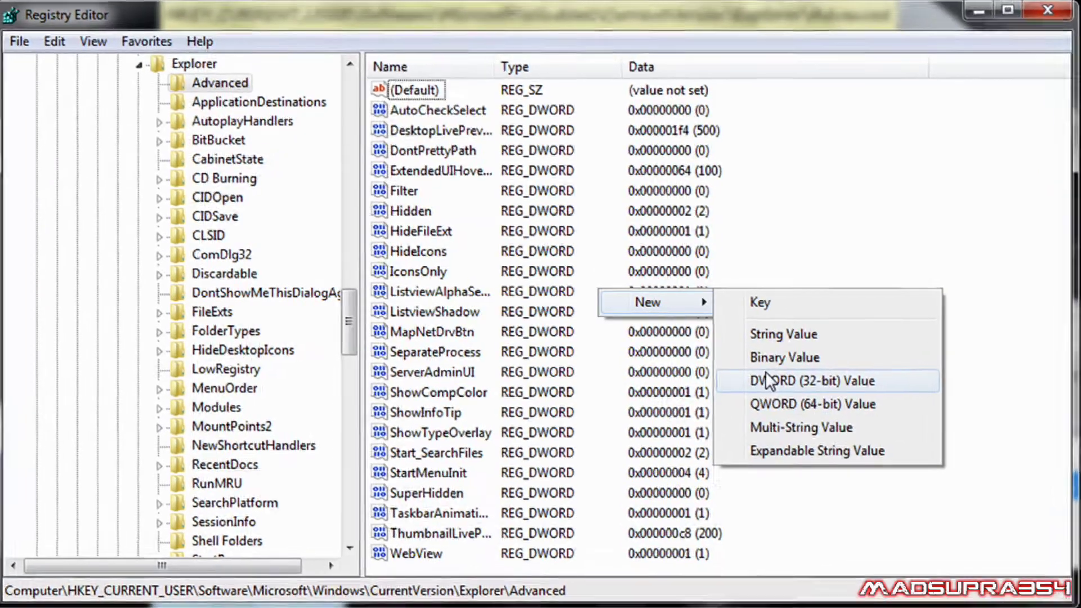
left_click(761, 379)
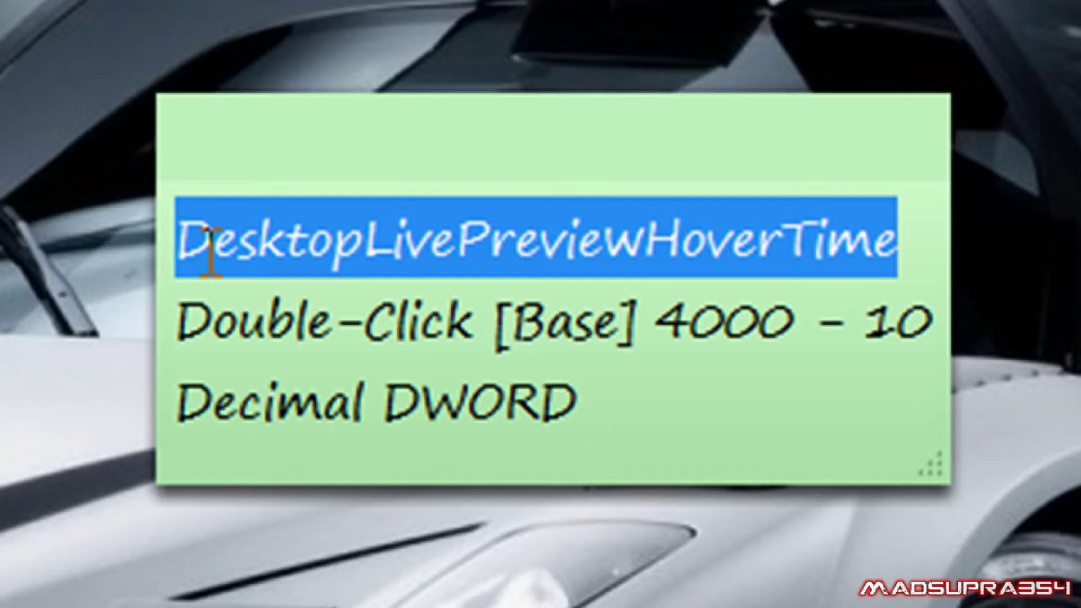
right_click(376, 227)
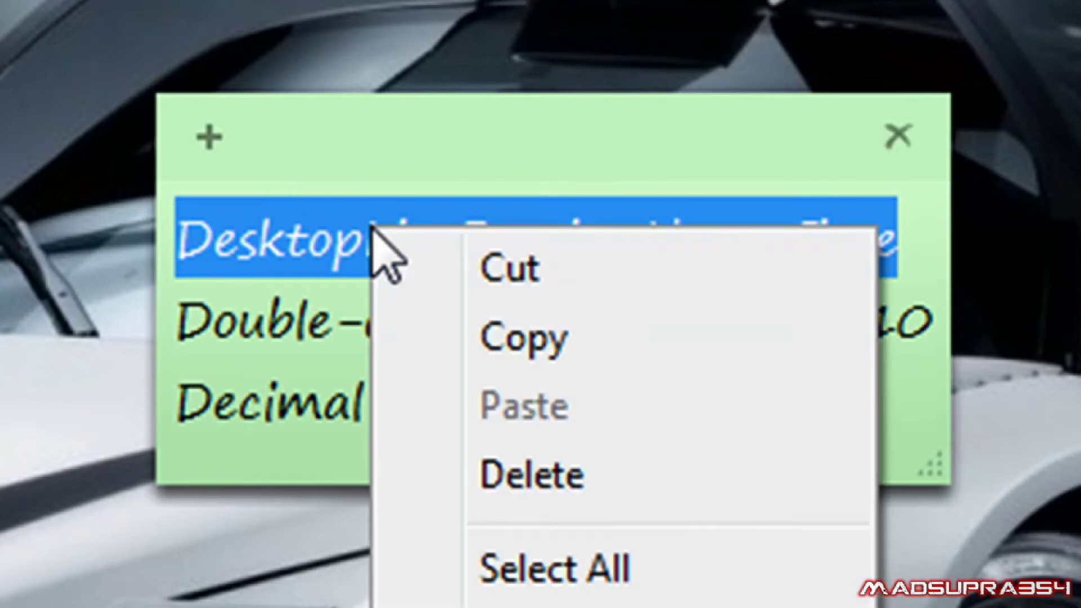
left_click(568, 354)
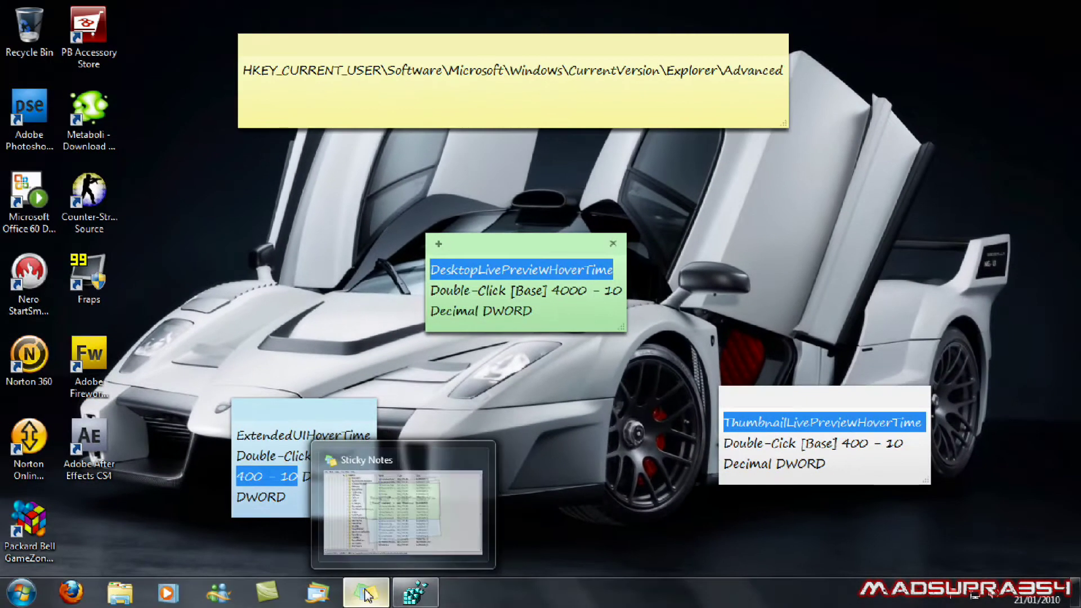
Try renaming New Value #1 to DesktopLivePreviewHoverTime and dismiss the name-already-exists error.
left_click(366, 595)
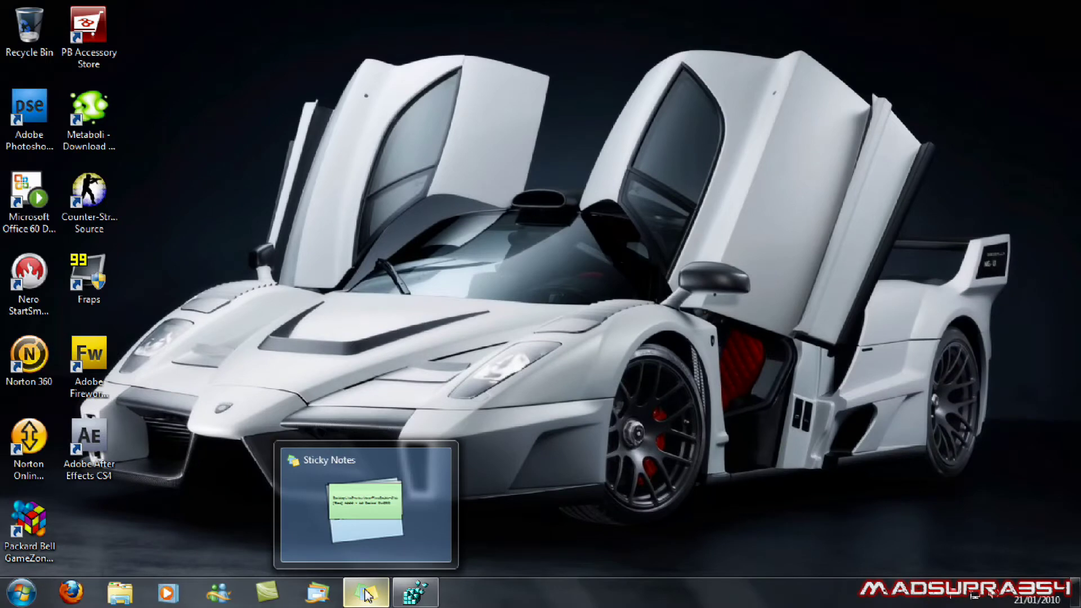
left_click(416, 592)
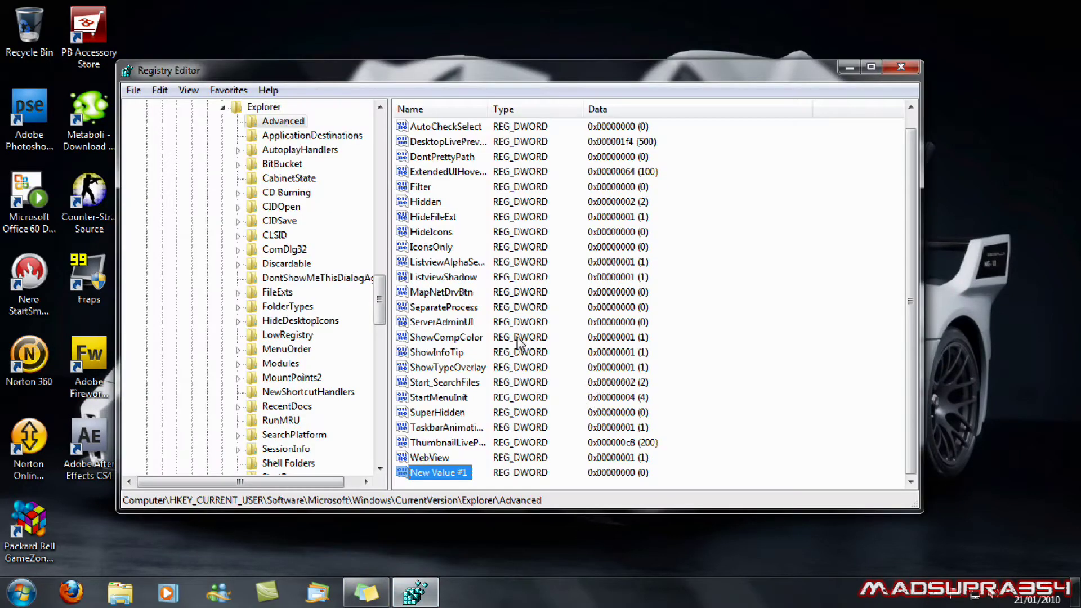
right_click(426, 477)
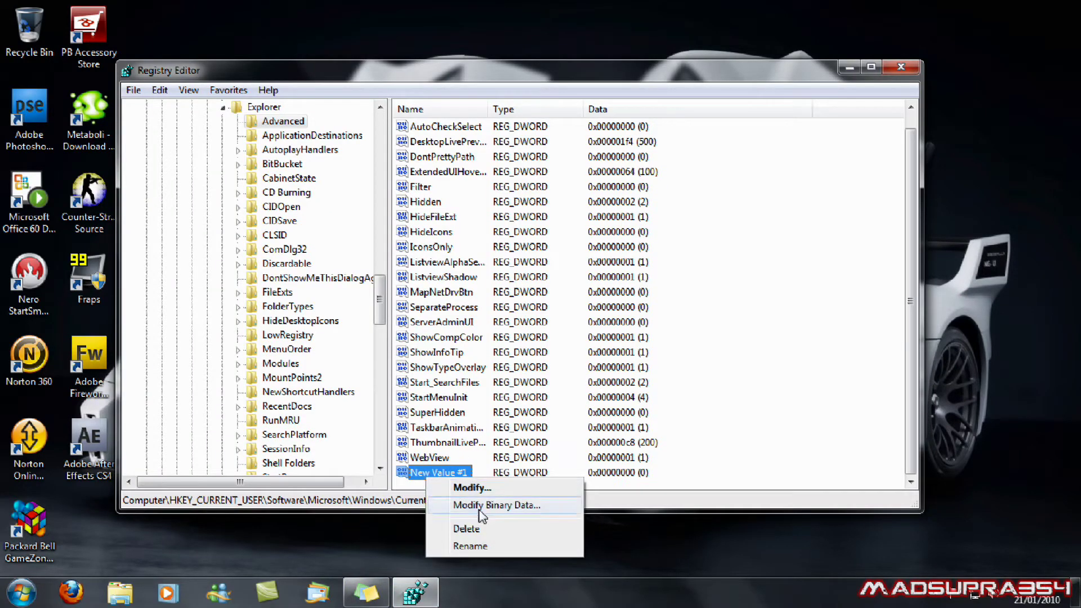
left_click(542, 547)
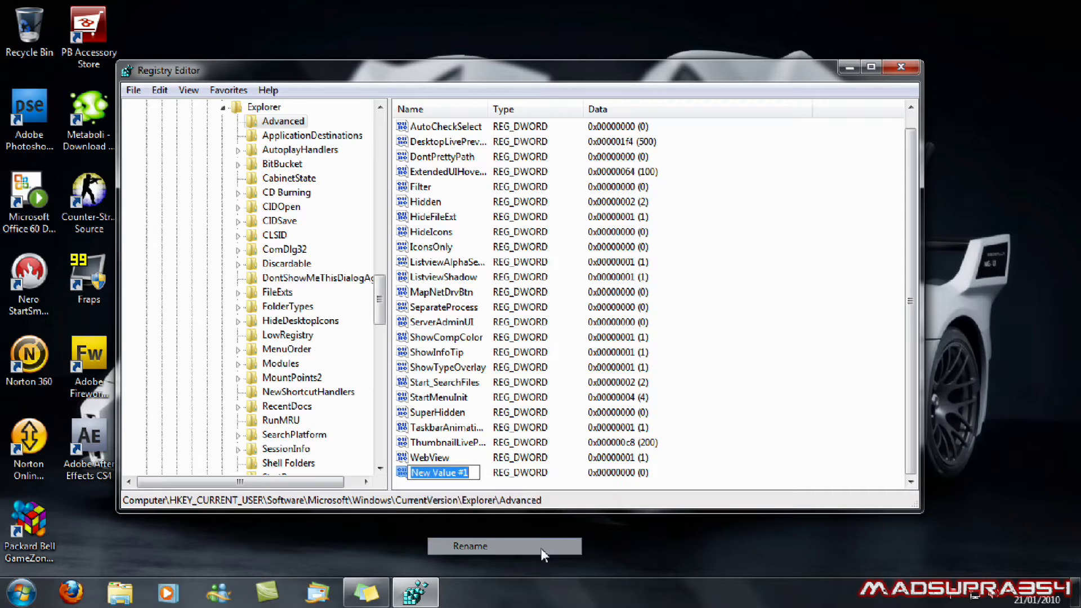
right_click(434, 475)
left_click(499, 327)
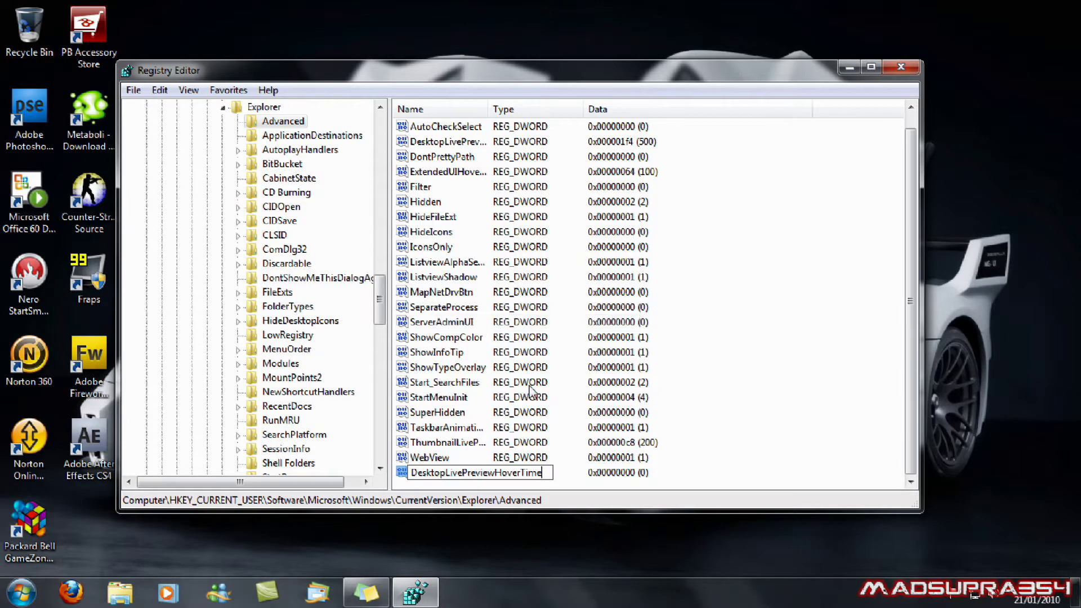
left_click(667, 472)
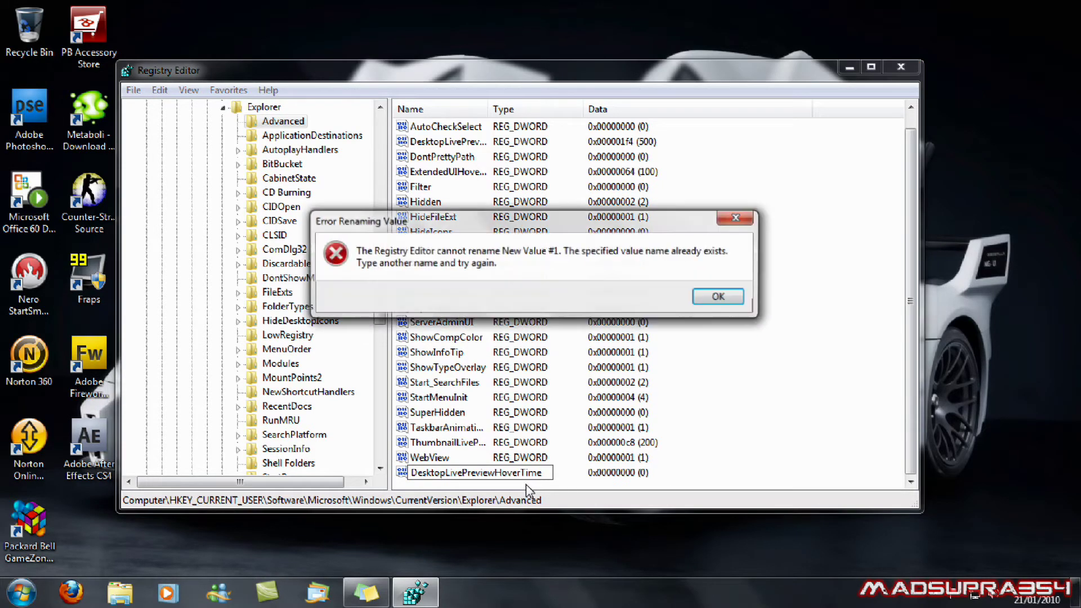
left_click(734, 297)
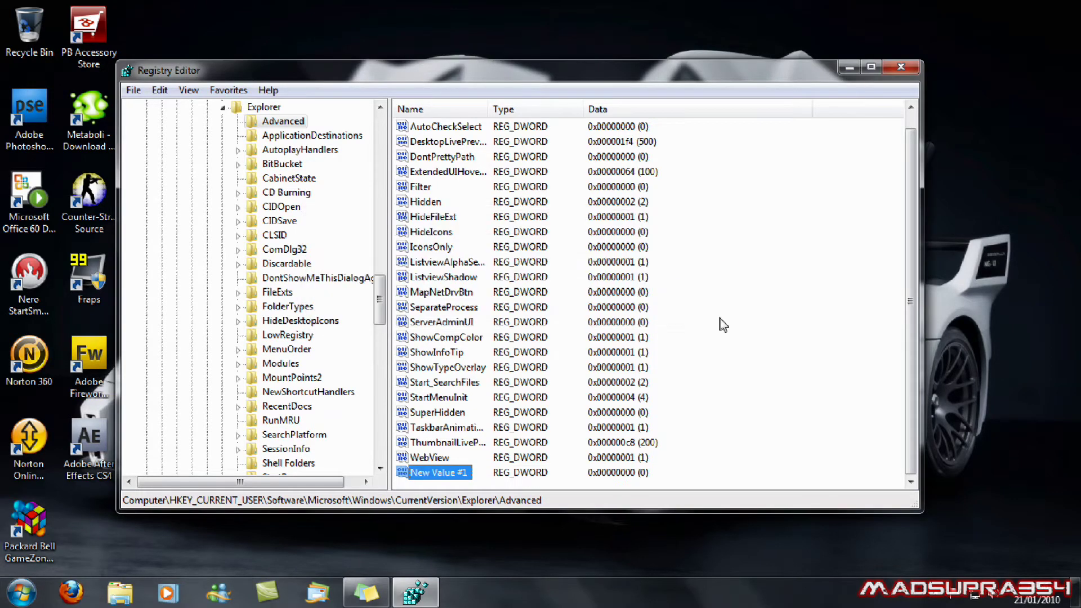
Delete New Value #1 and confirm the deletion.
right_click(457, 480)
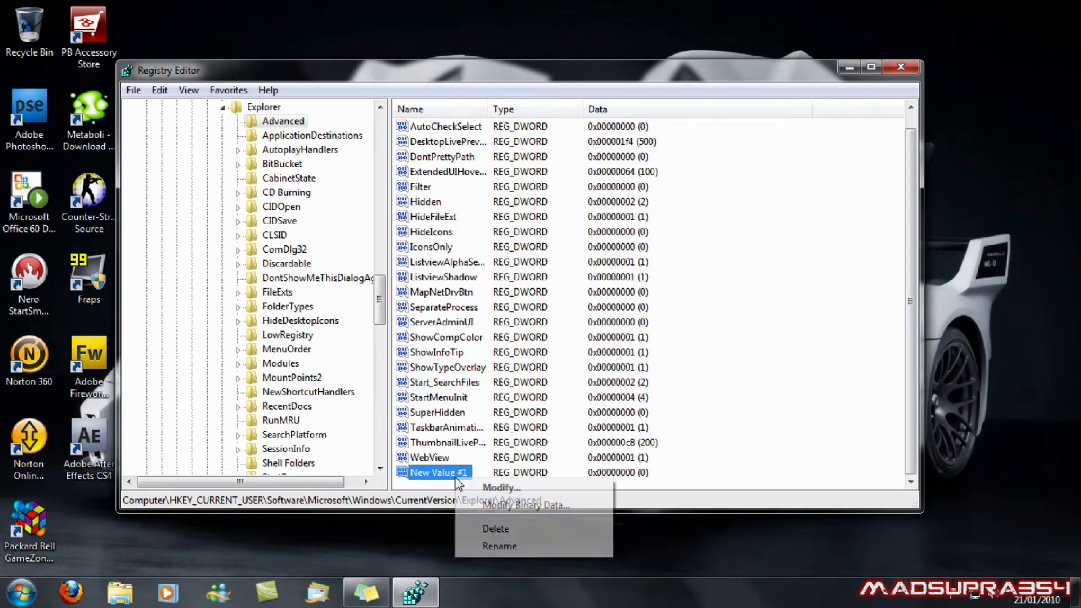
left_click(496, 527)
left_click(656, 298)
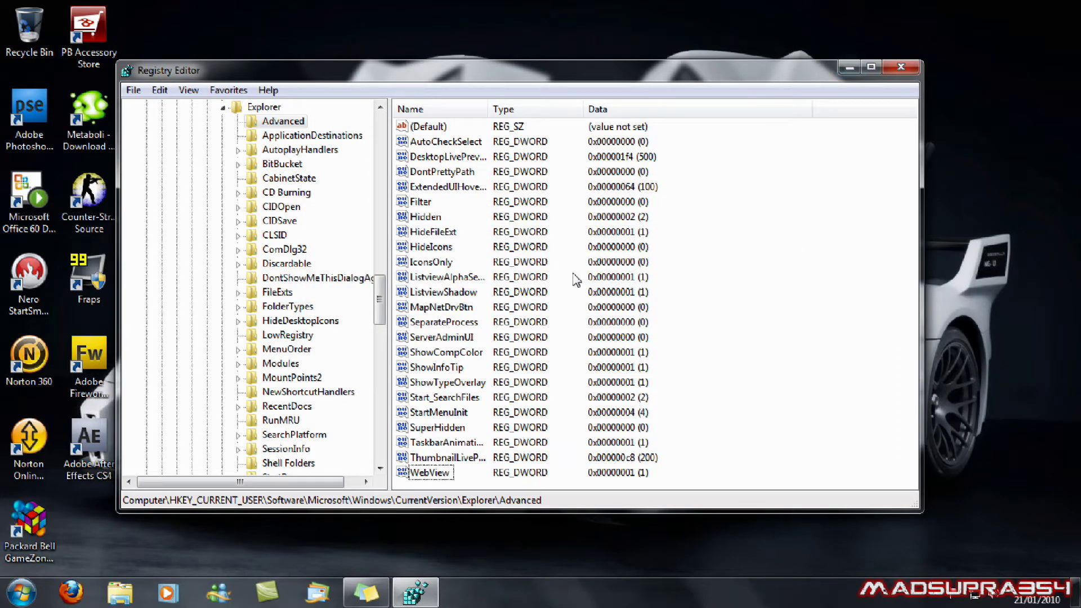
Switch DesktopLivePreviewHoverTime's data to Decimal base, reading 500, and save it.
double_click(451, 159)
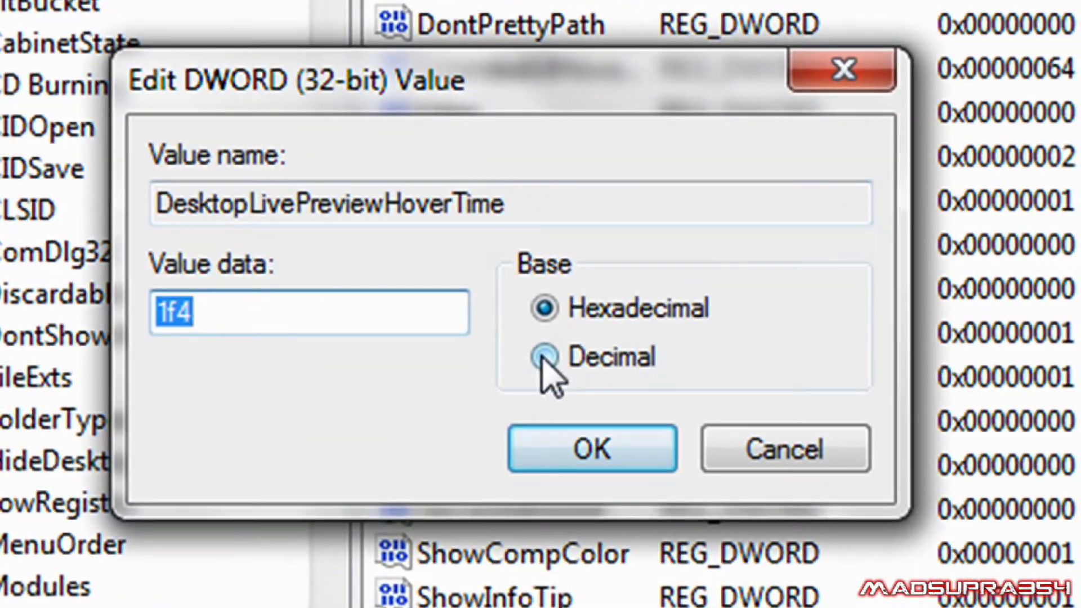
left_click(223, 225)
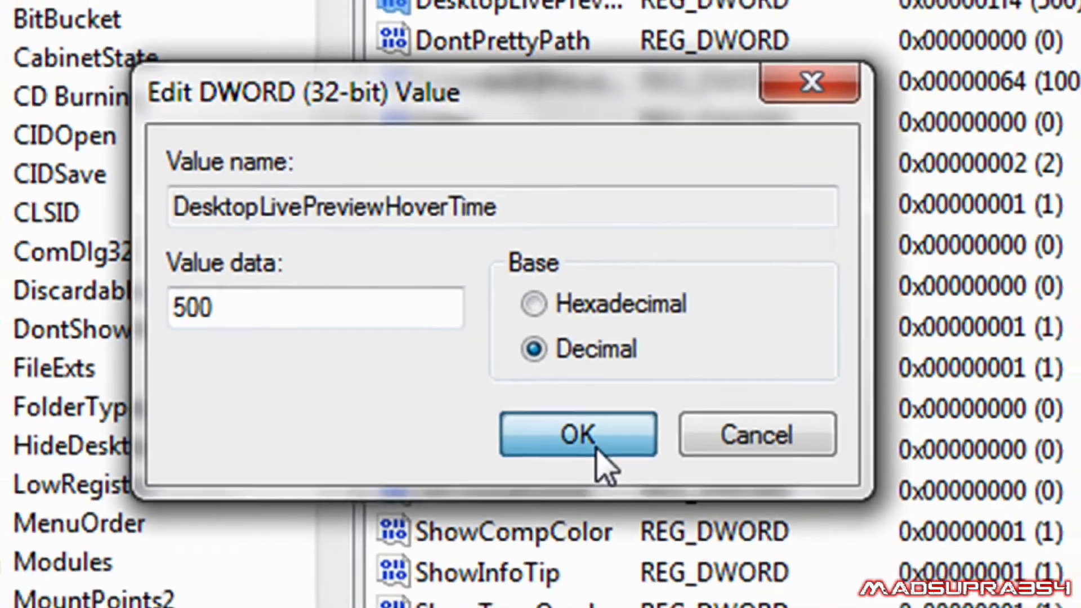
left_click(596, 446)
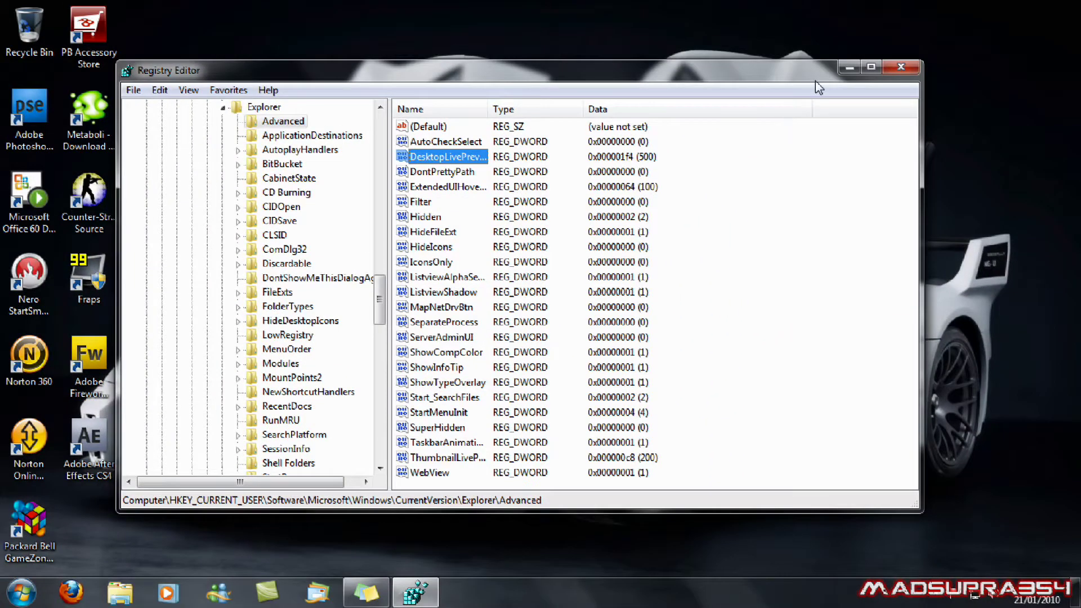
Minimize Registry Editor and copy the word ExtendedUIHoverTime from the blue sticky note.
left_click(850, 67)
left_click(366, 592)
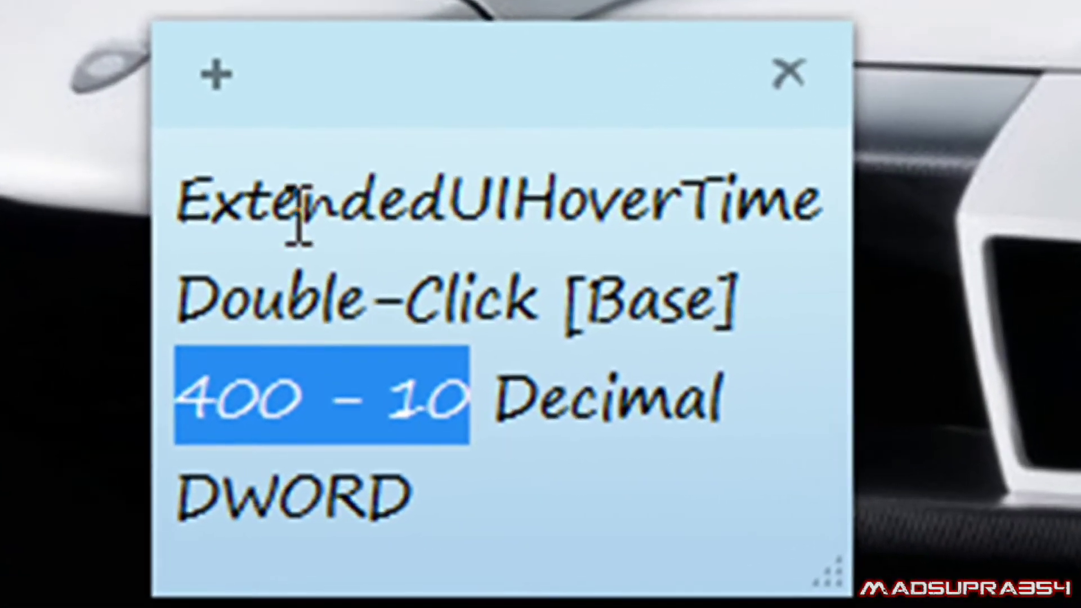
double_click(208, 313)
right_click(604, 243)
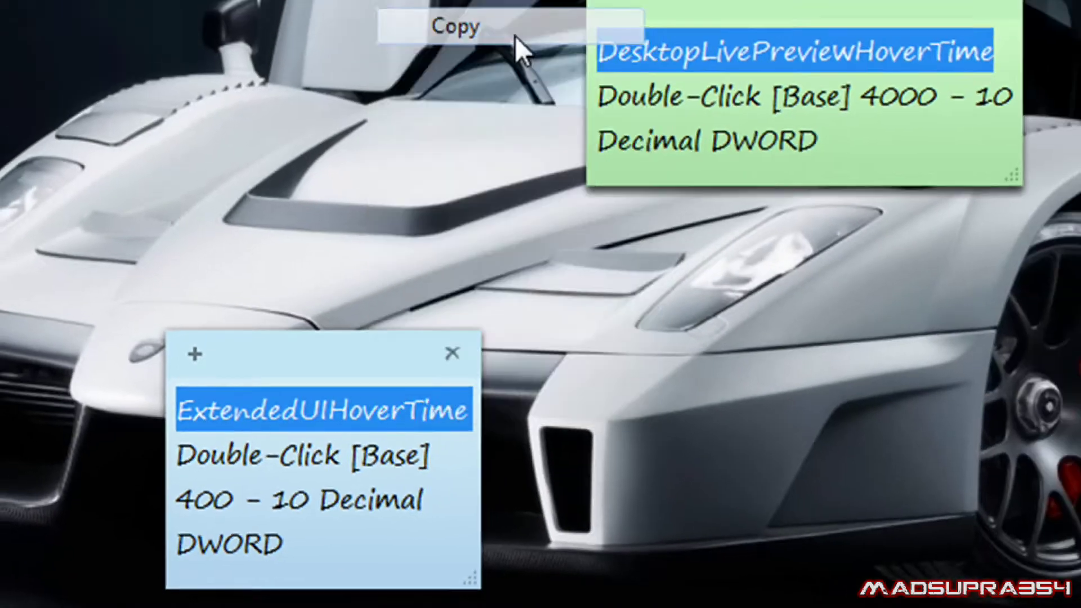
left_click(515, 35)
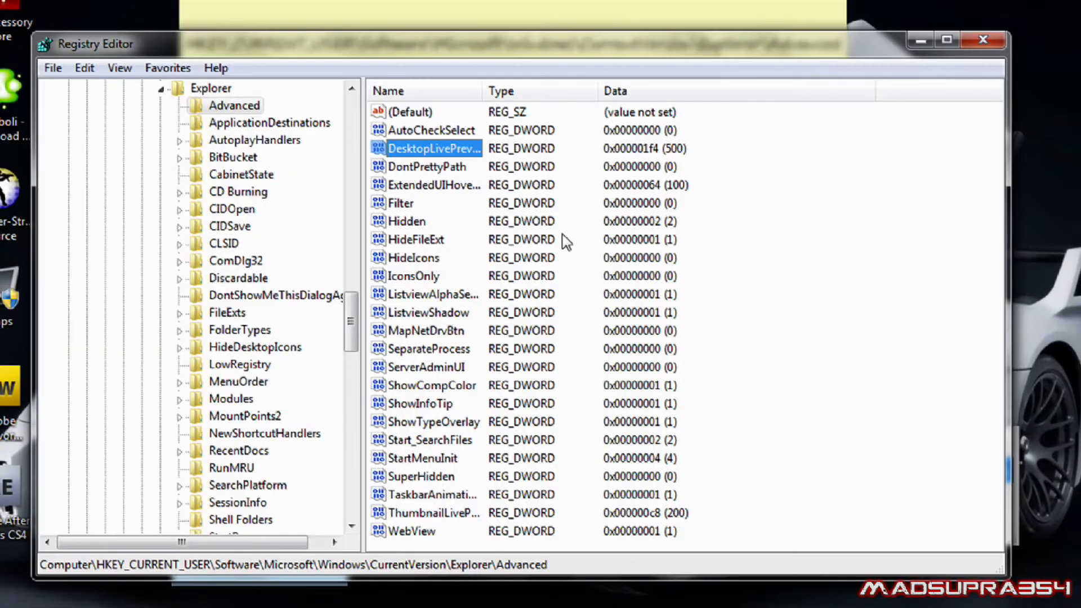
Bring up the New submenu in the Advanced values list, then cancel without adding anything.
right_click(762, 339)
mouse_move(779, 353)
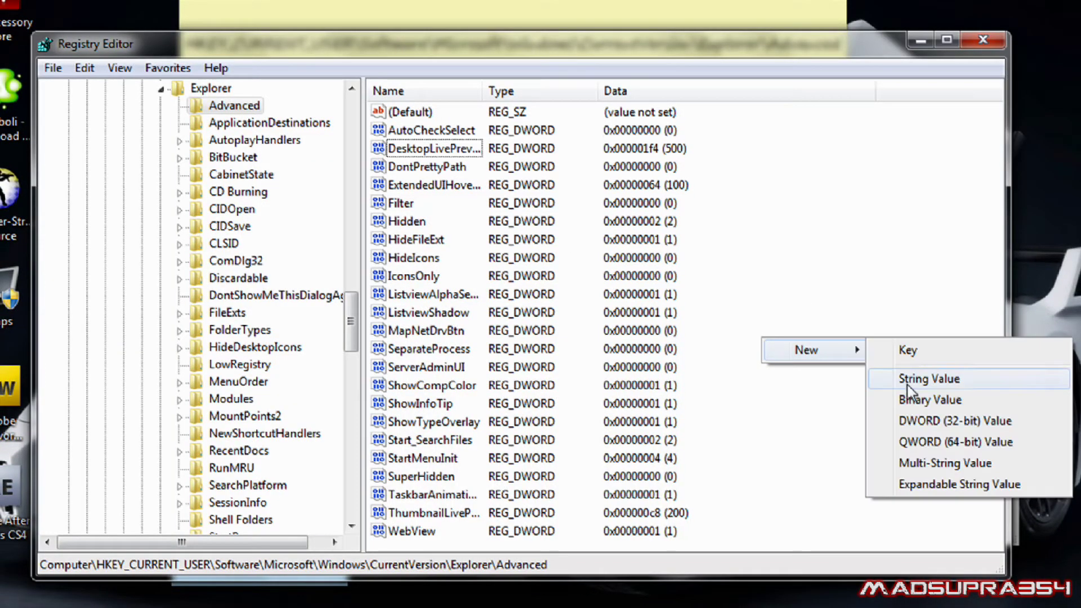
left_click(816, 256)
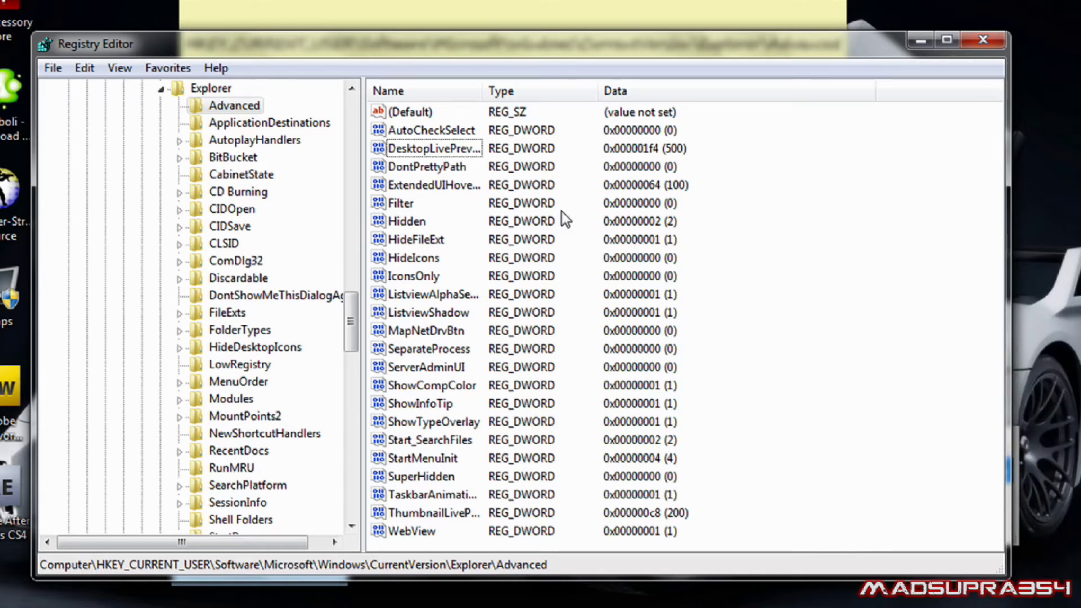
Open ExtendedUIHoverTime, switch its data to Decimal, and select the value 100.
double_click(455, 185)
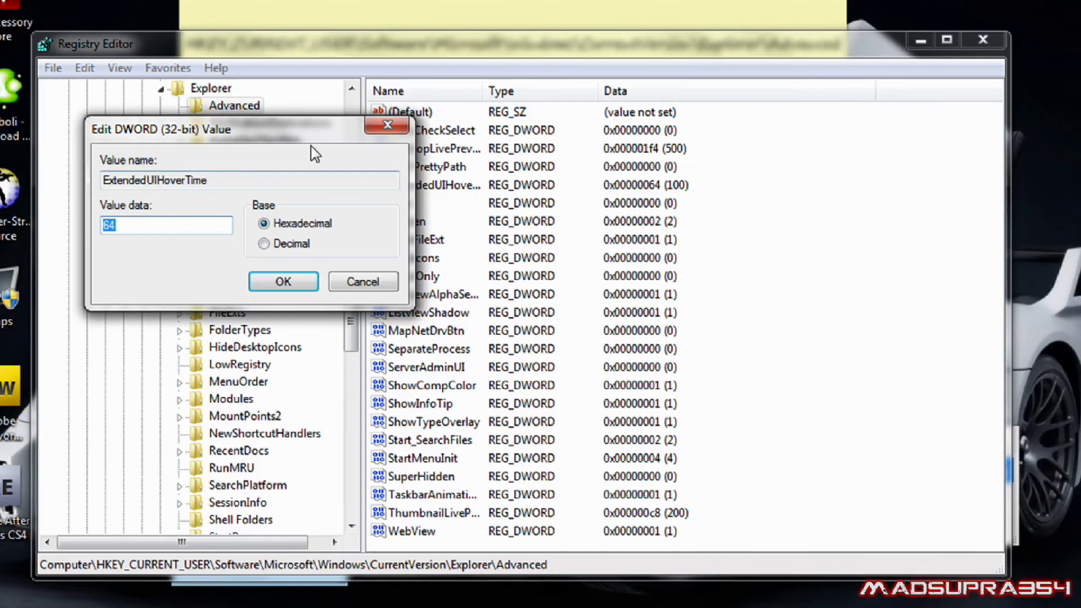
left_click_drag(316, 152, 469, 184)
left_click(398, 285)
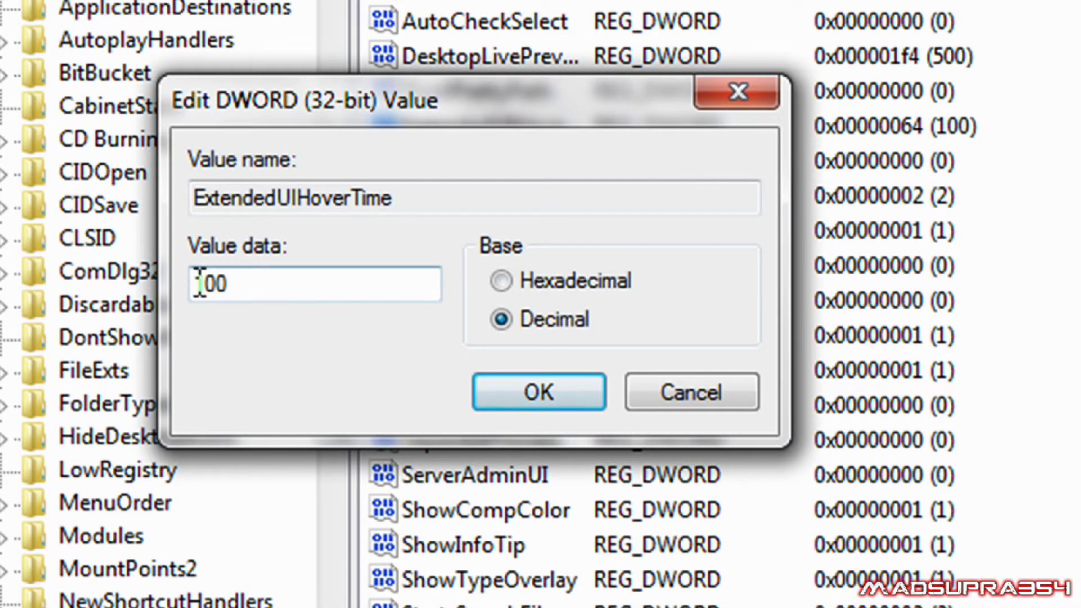
left_click_drag(191, 282, 320, 285)
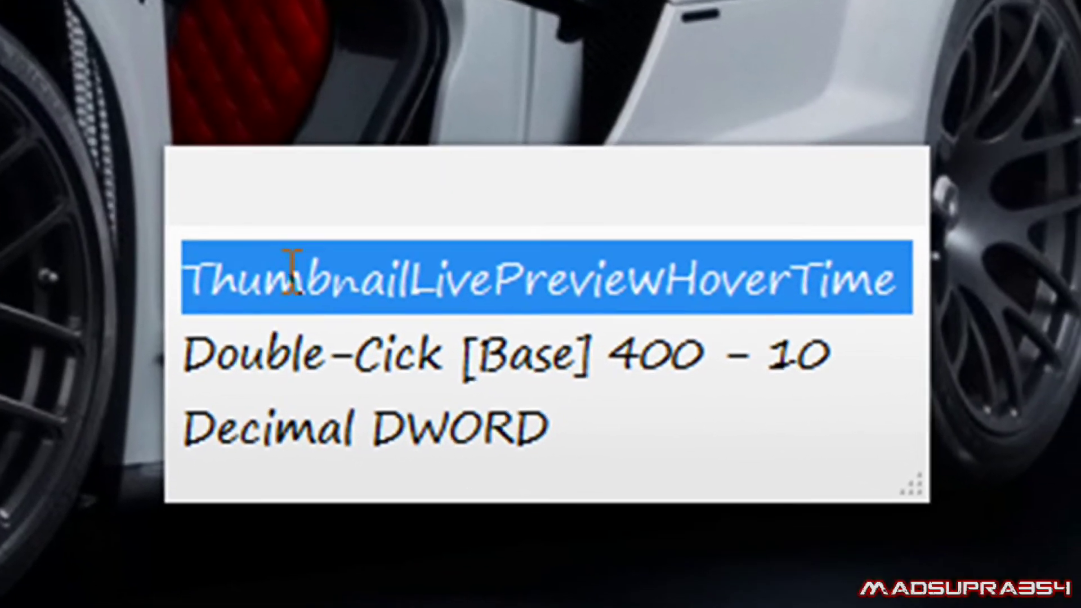
Open the context menu on the selected ThumbnailLivePreviewHoverTime note text, then dismiss it.
right_click(370, 331)
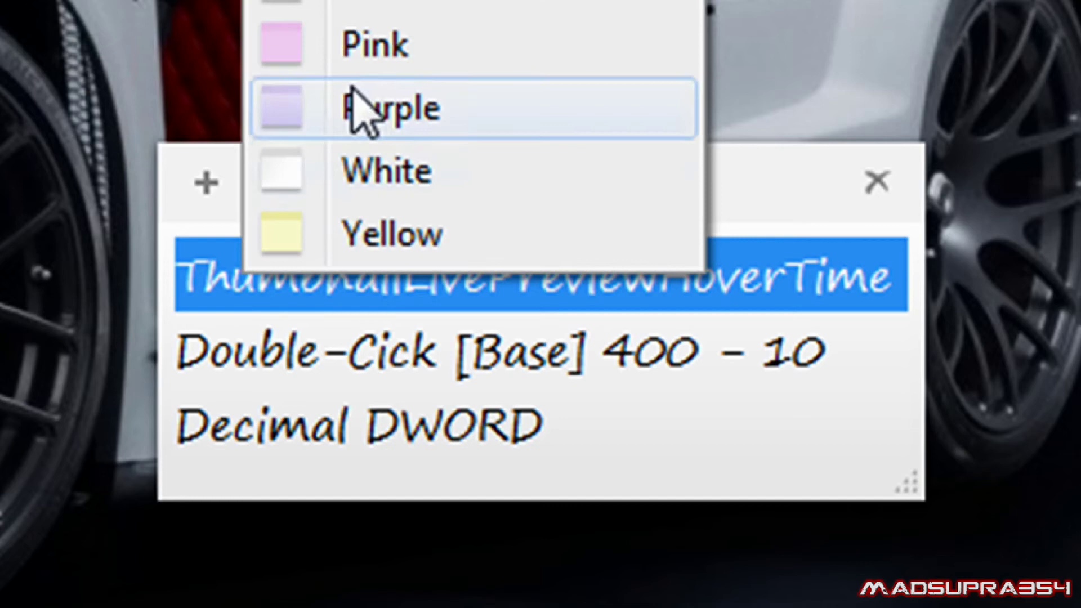
key("Escape")
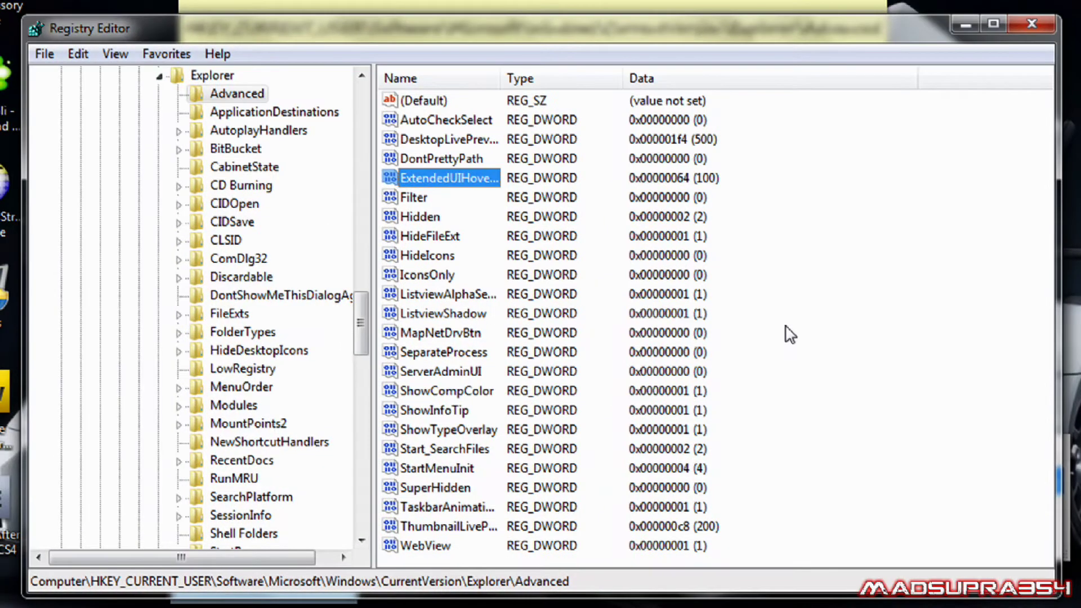
Bring up the New submenu in the values list, then cancel without creating a value.
right_click(786, 327)
mouse_move(828, 339)
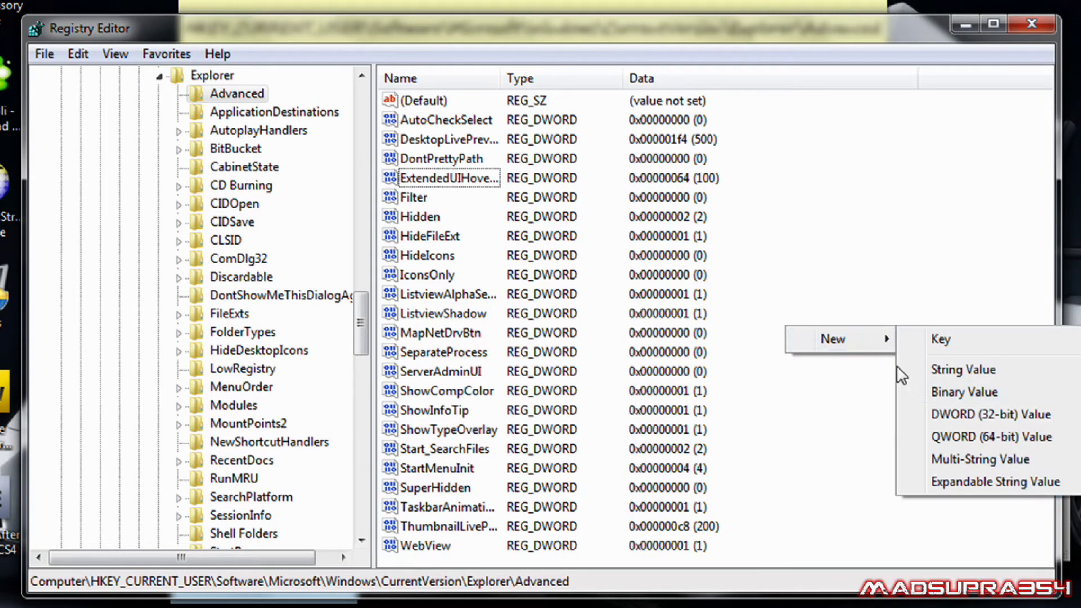
left_click(845, 276)
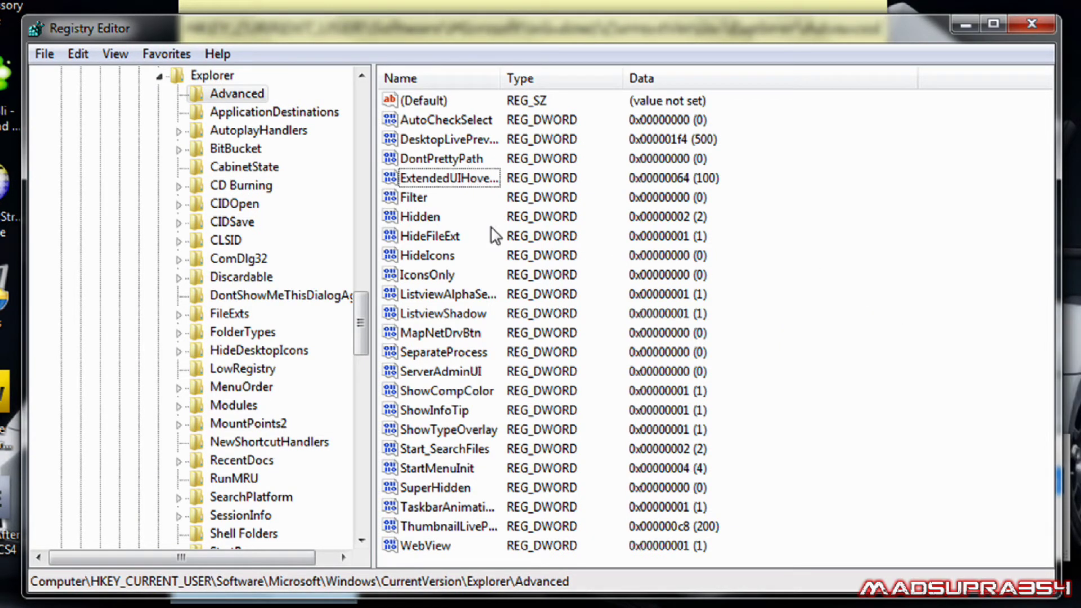
Switch ThumbnailLivePreviewHoverTime's data to Decimal base, reading 200, and save it.
double_click(458, 525)
left_click(269, 241)
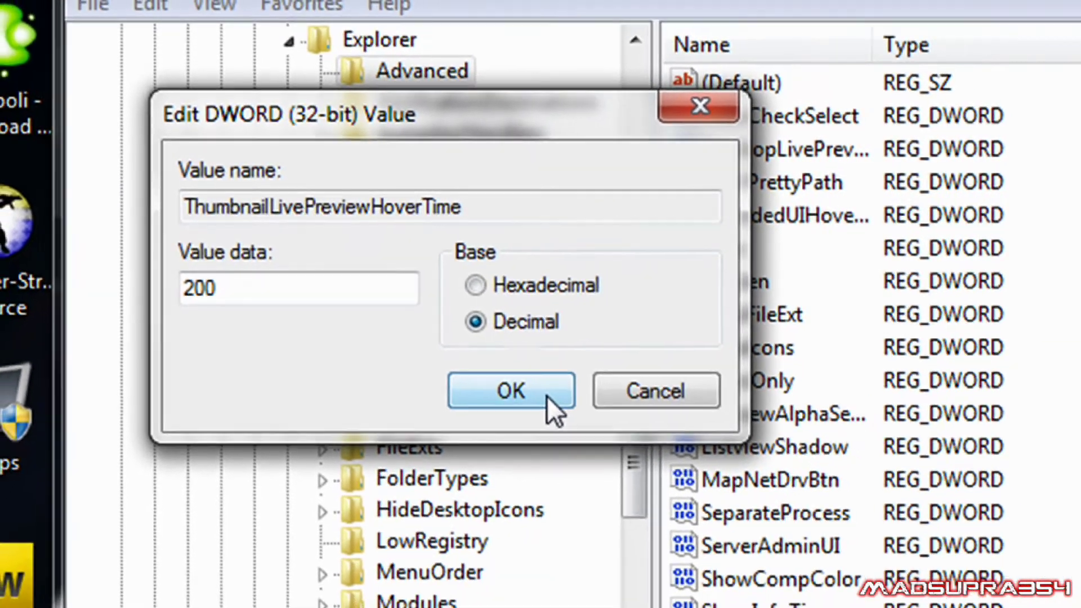
left_click(569, 410)
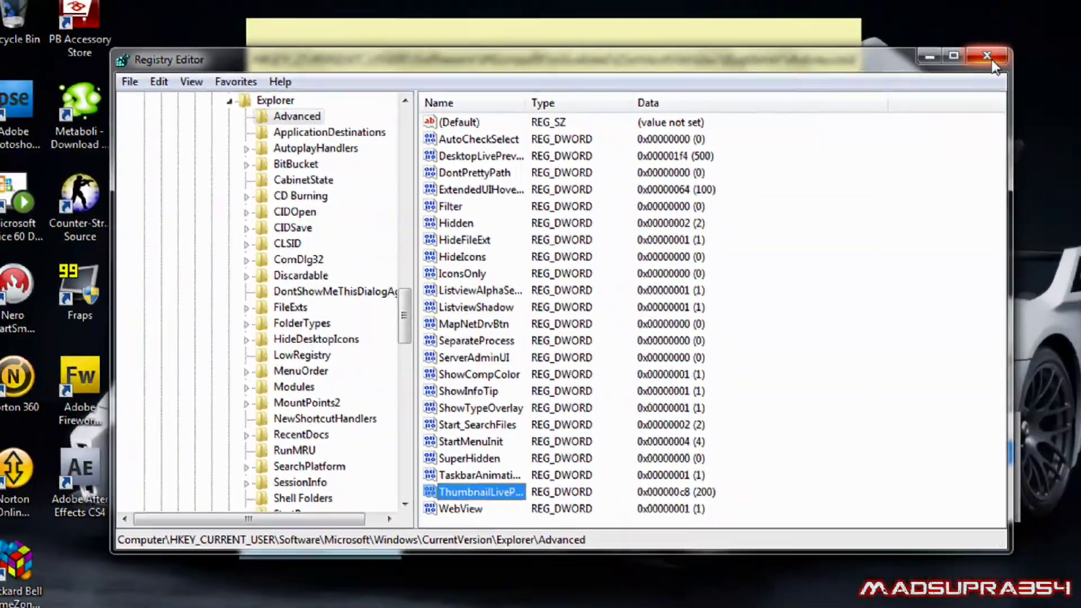
Close Registry Editor, show the Start menu's restart and log-off choices, then dismiss the menu.
left_click(932, 32)
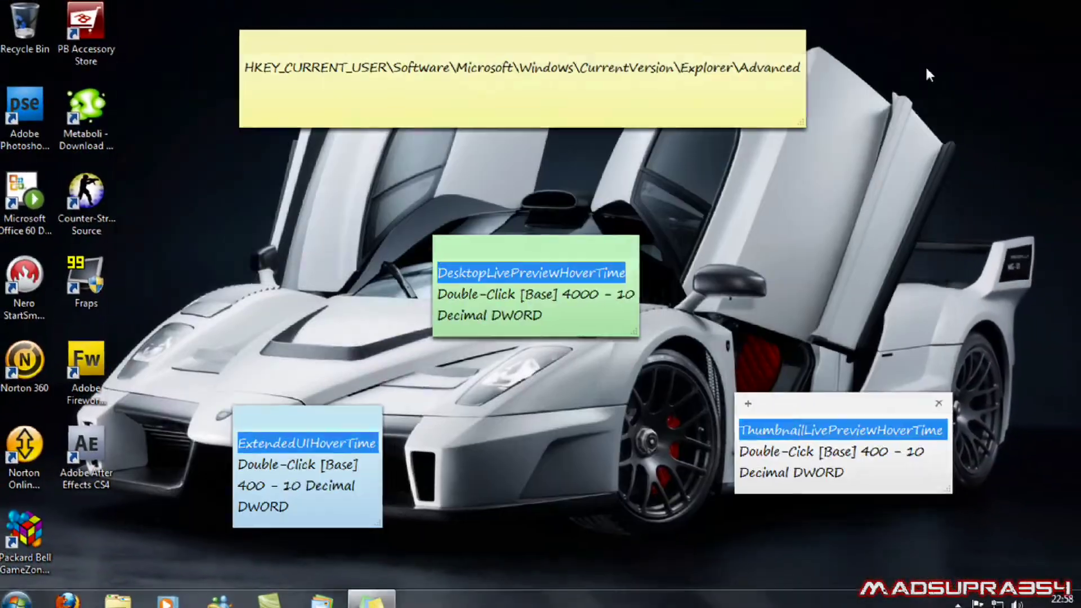
left_click(21, 592)
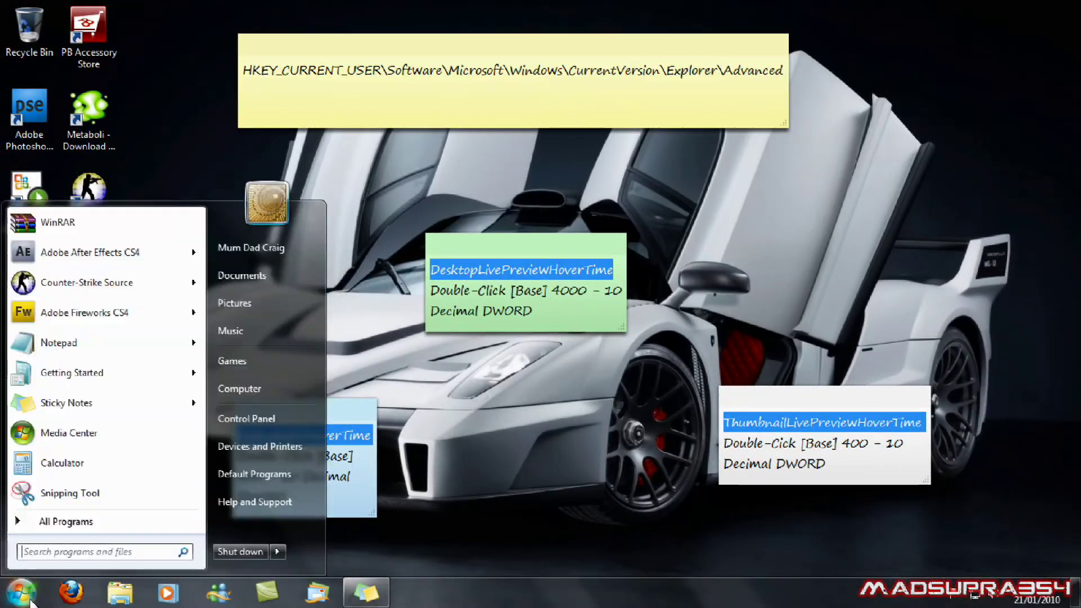
left_click(278, 552)
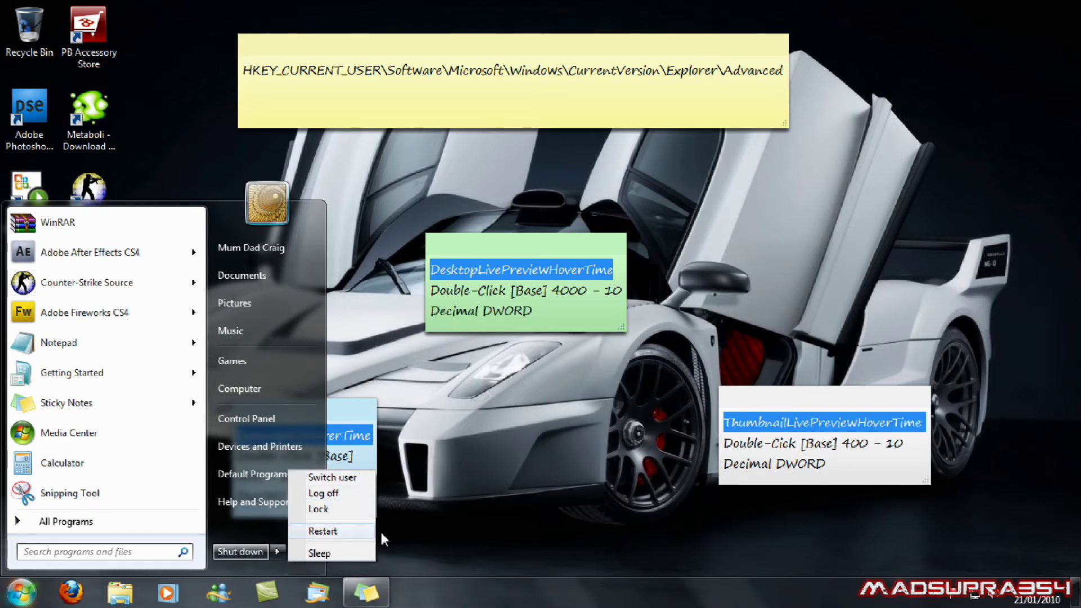
left_click(466, 526)
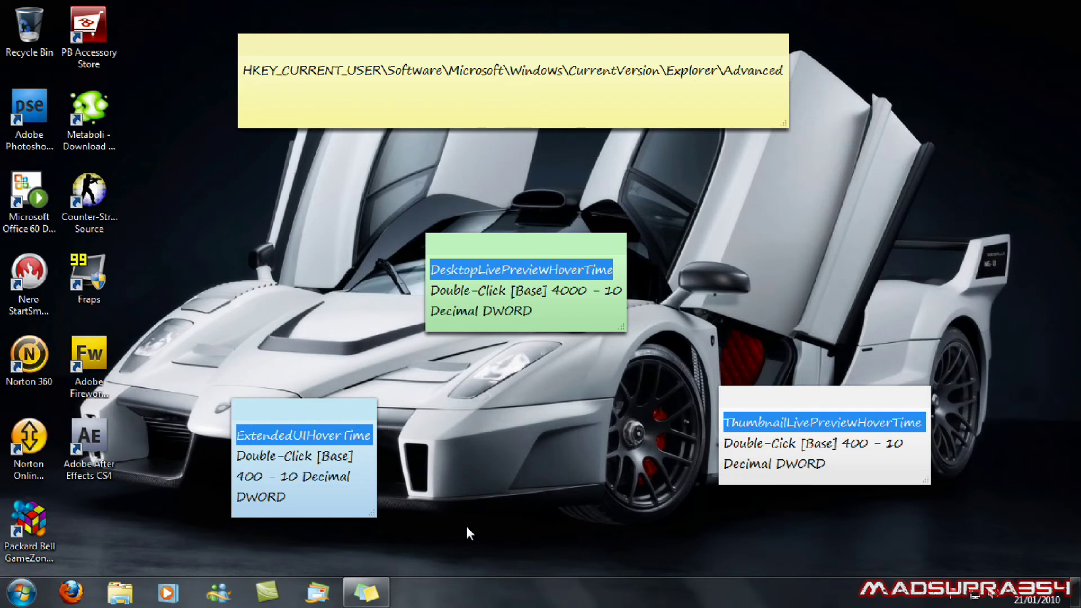
mouse_move(366, 591)
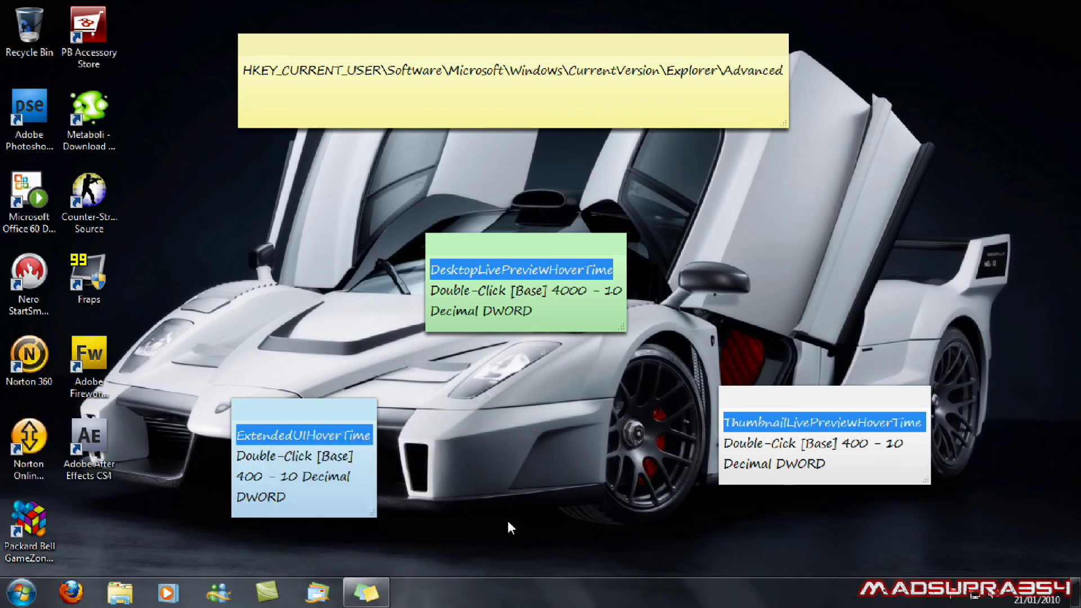